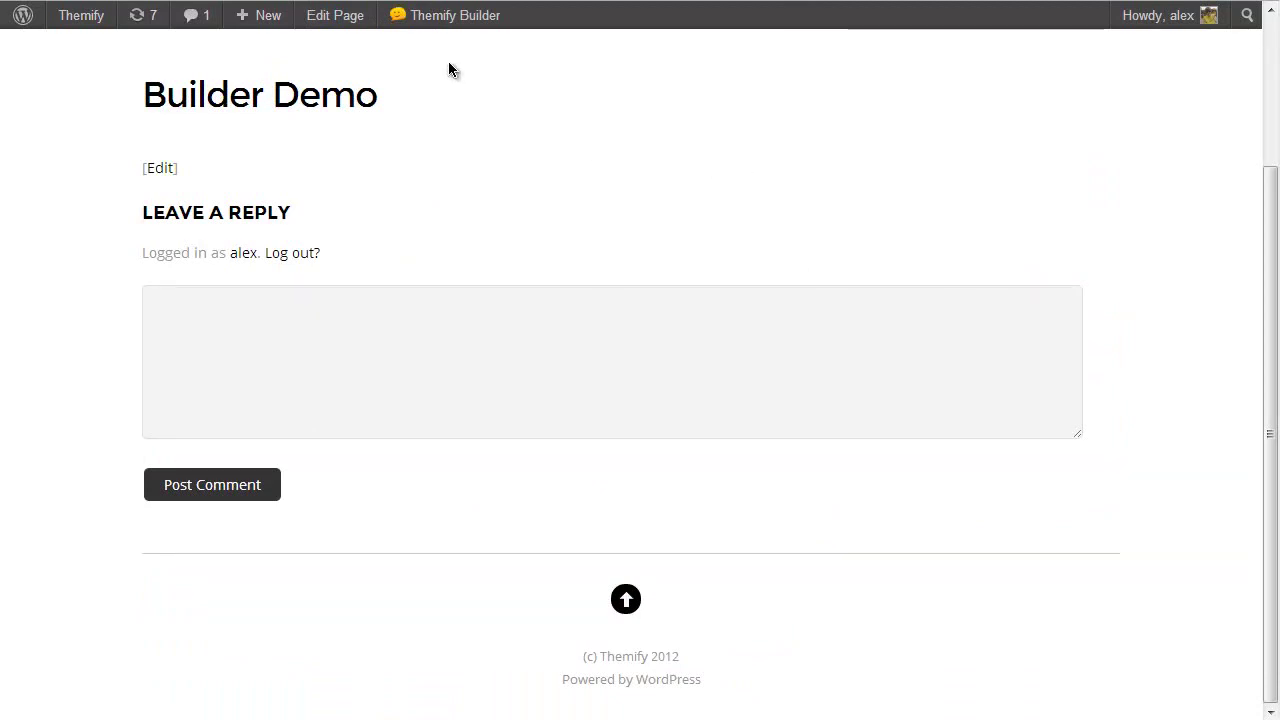
- Turn on the page builder for the Builder Demo page and split the first row into two equal columns
mouse_move(428, 26)
click(428, 49)
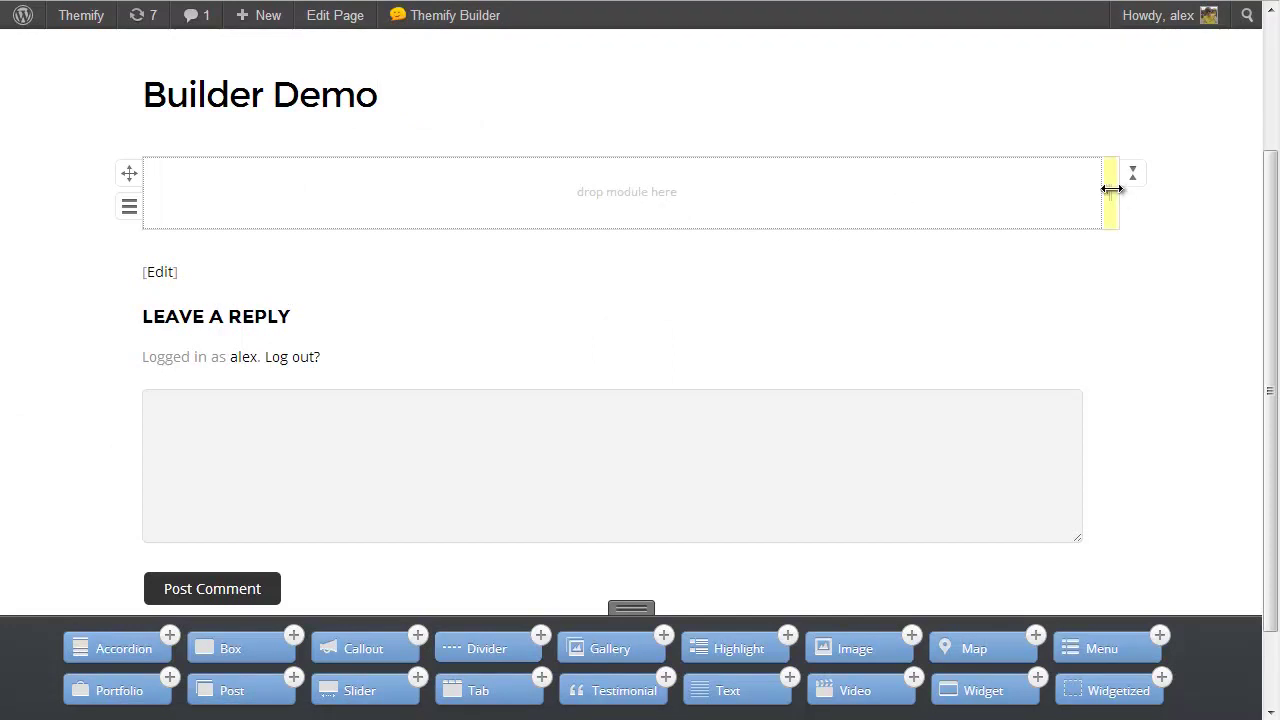
drag(1111, 189, 668, 188)
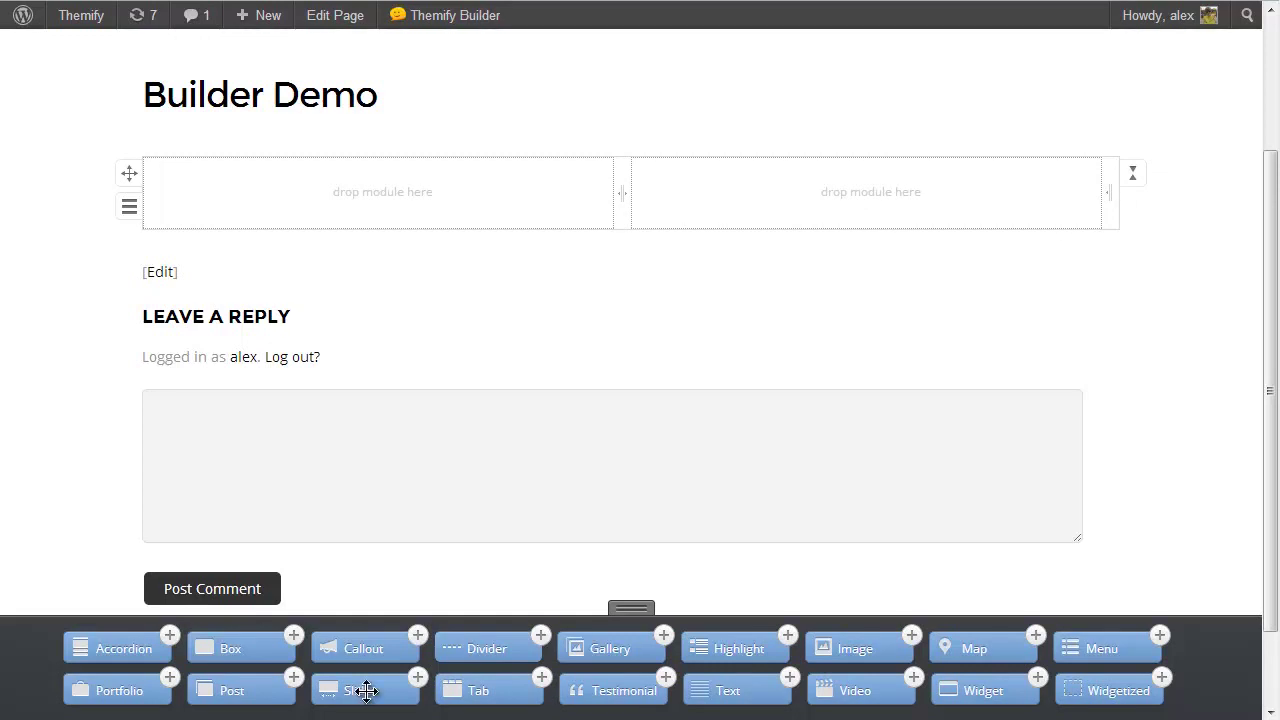
- Add a Slider module to the first column showing 3 blog posts from the News category with Display set to None, and save it
drag(367, 690, 345, 200)
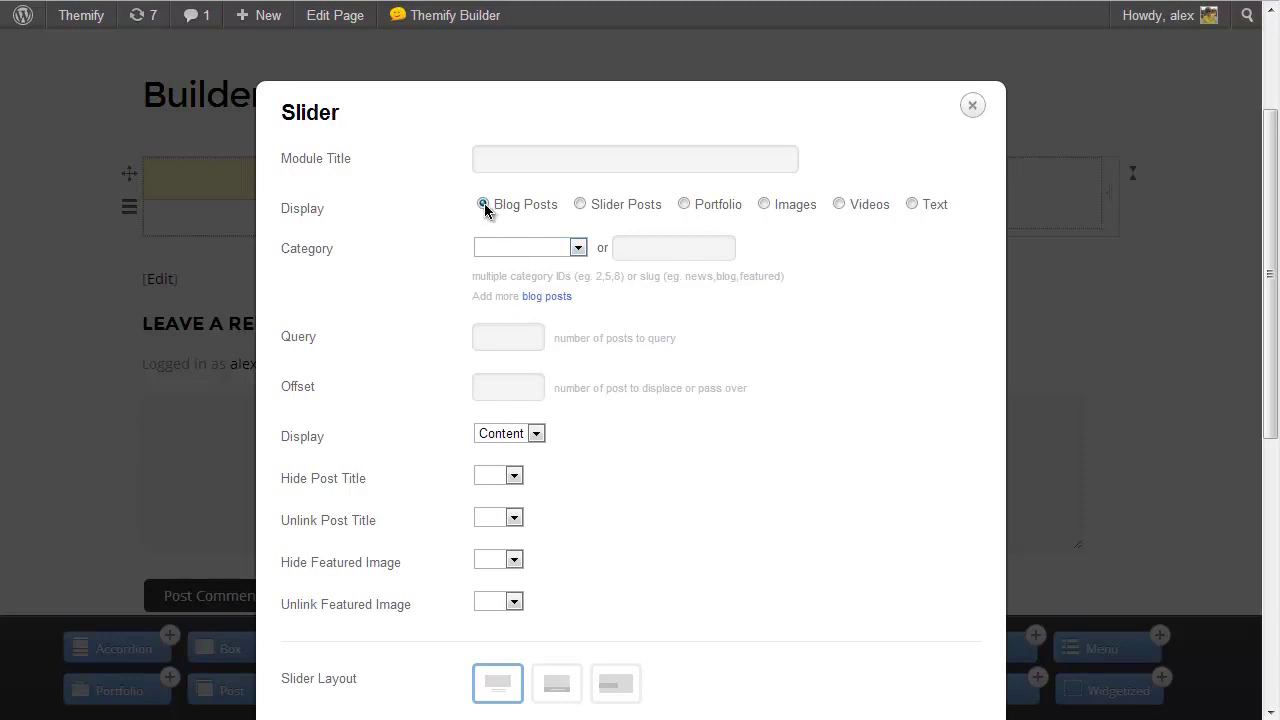
click(516, 249)
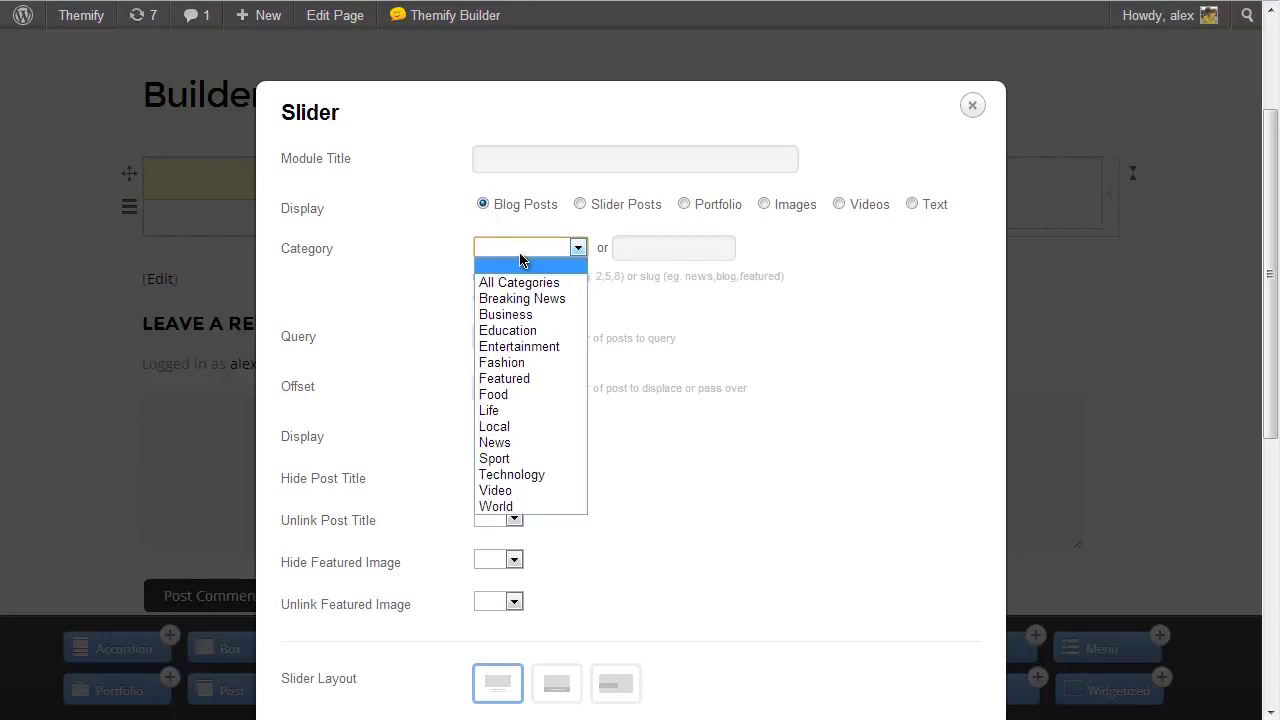
click(505, 443)
click(501, 338)
text(3)
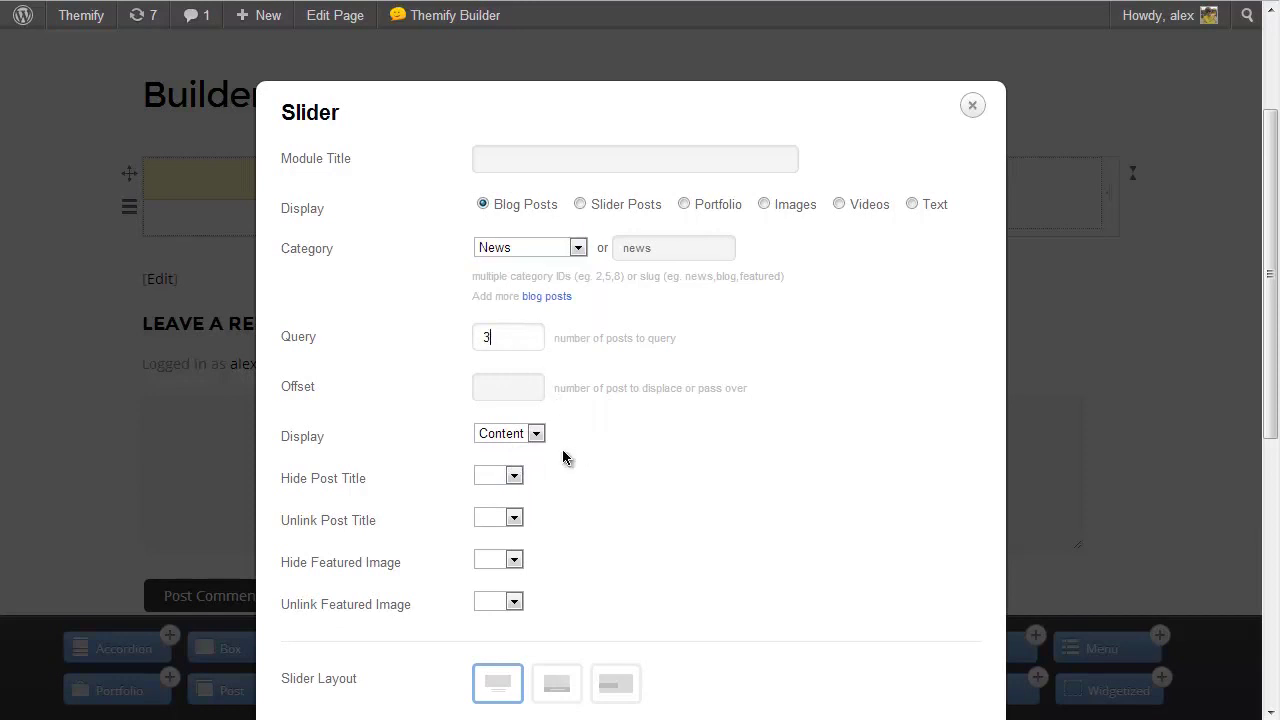
click(507, 433)
click(500, 484)
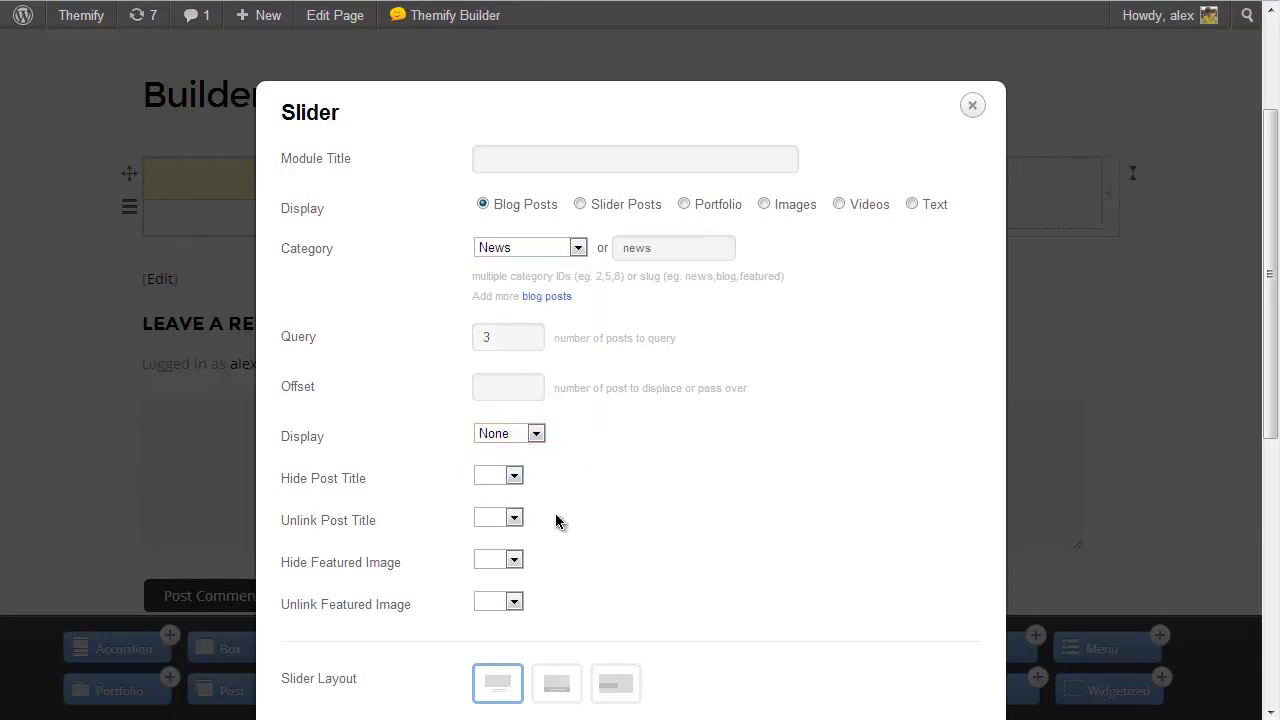
drag(1264, 188, 1263, 471)
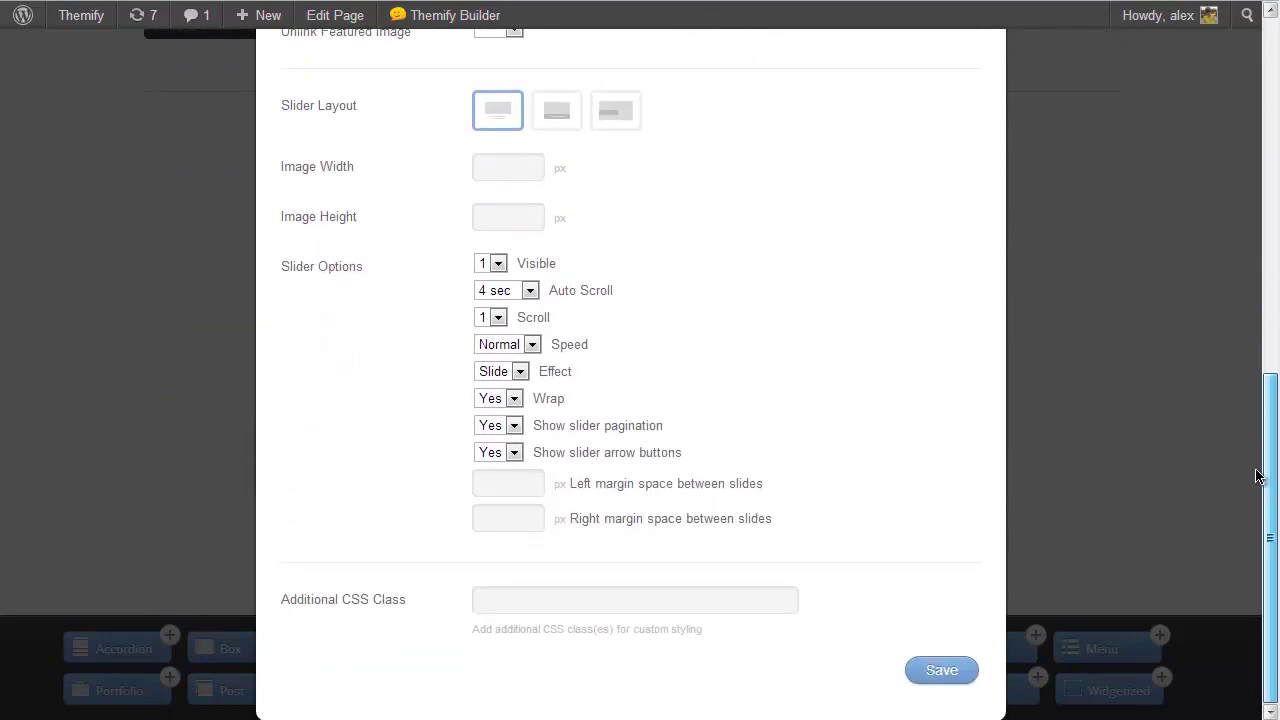
click(941, 670)
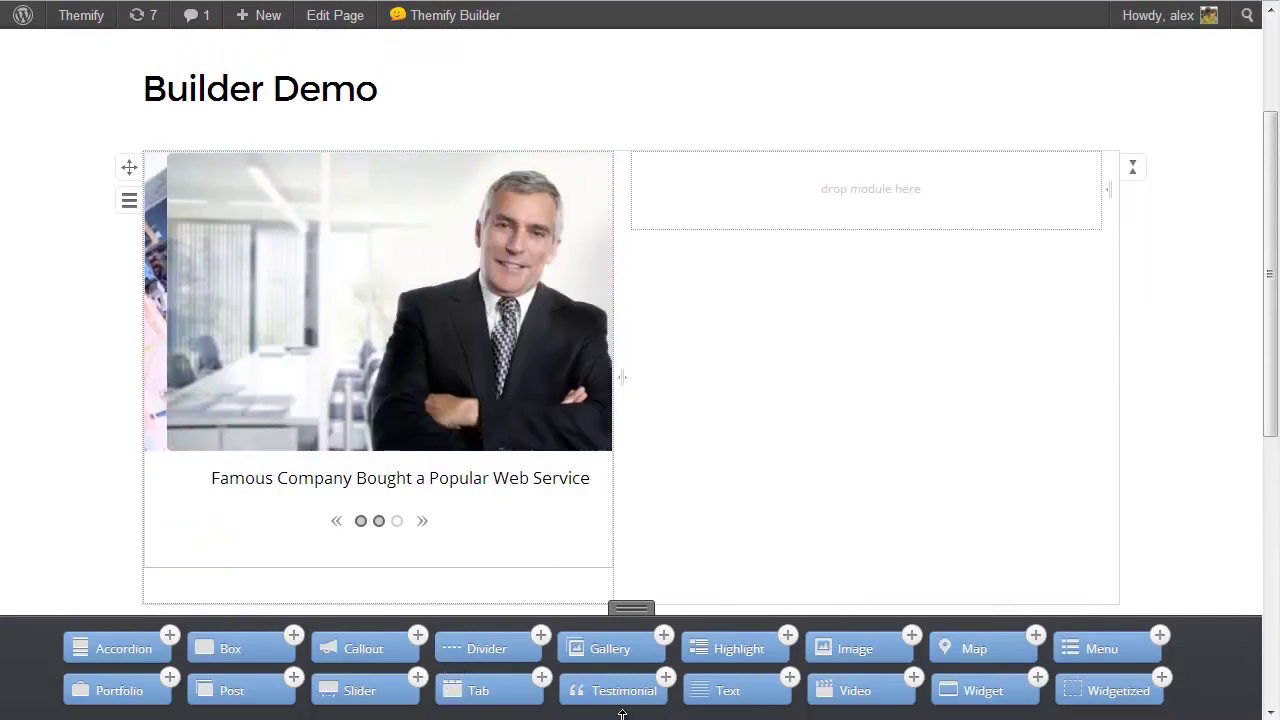
- Add a Text module to the second column containing the shortcode [list_posts style="grid2" limit="2" image="yes" image_w="300" image_h="200"]
drag(720, 692, 789, 198)
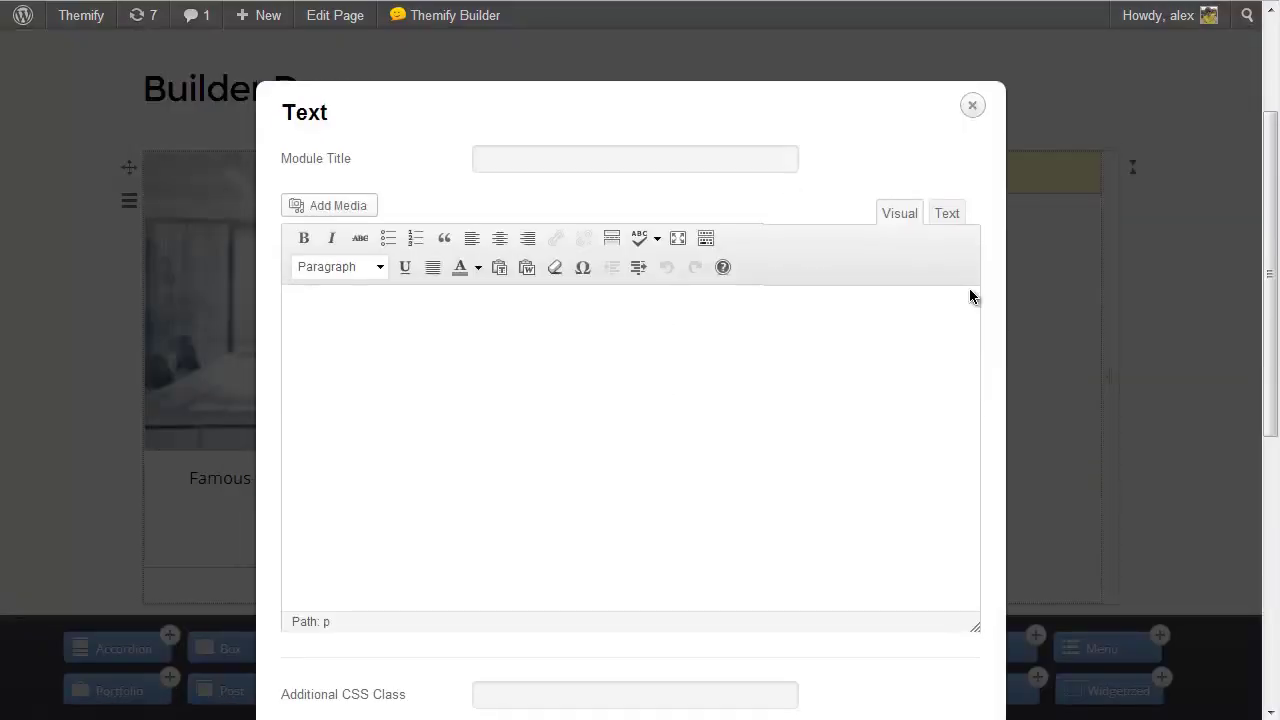
click(945, 218)
click(474, 424)
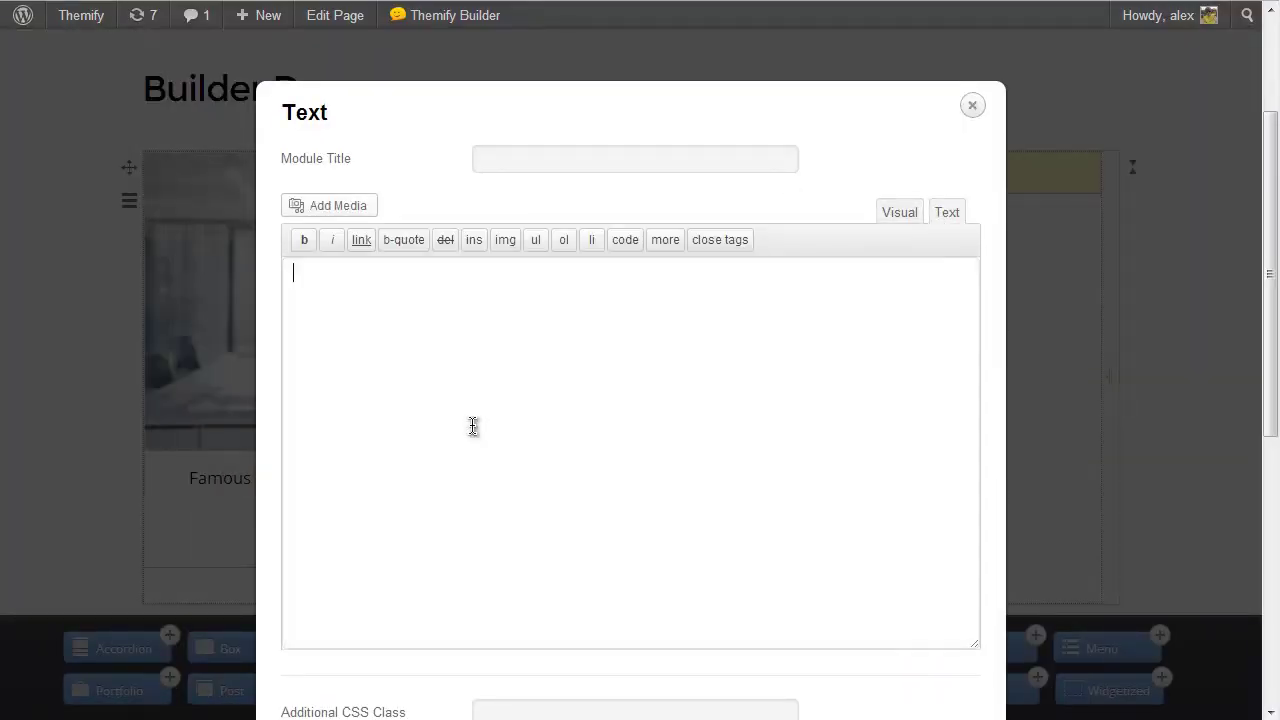
text([list_posts style="grid2" limit="2" image="yes" image_w="300" image_h="200"])
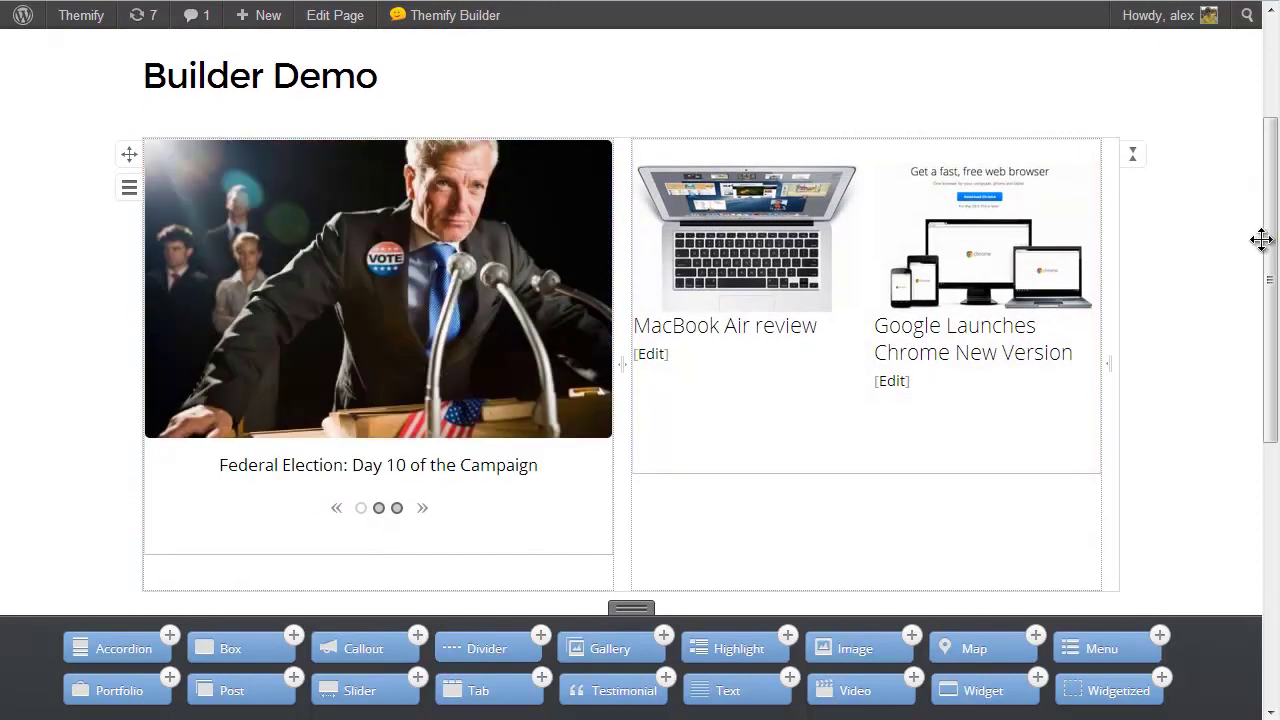
- Split the empty second row into three equal columns
drag(1268, 234, 1265, 376)
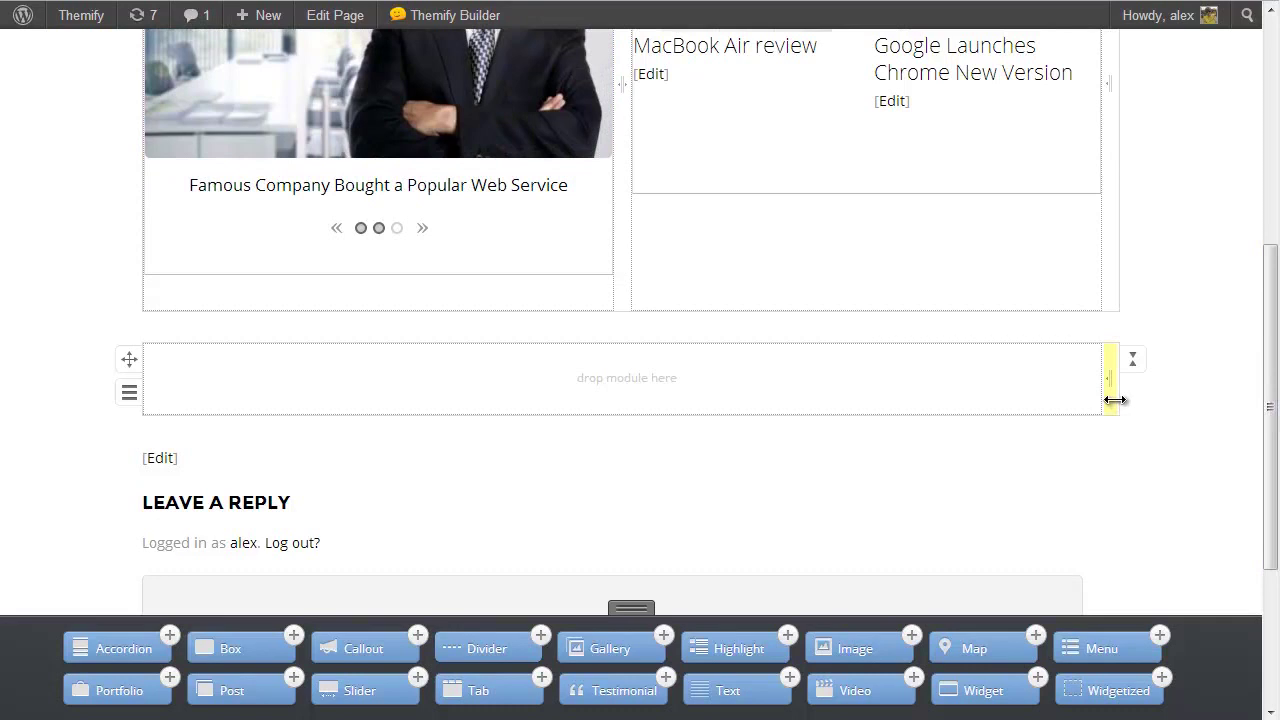
drag(1112, 396, 640, 383)
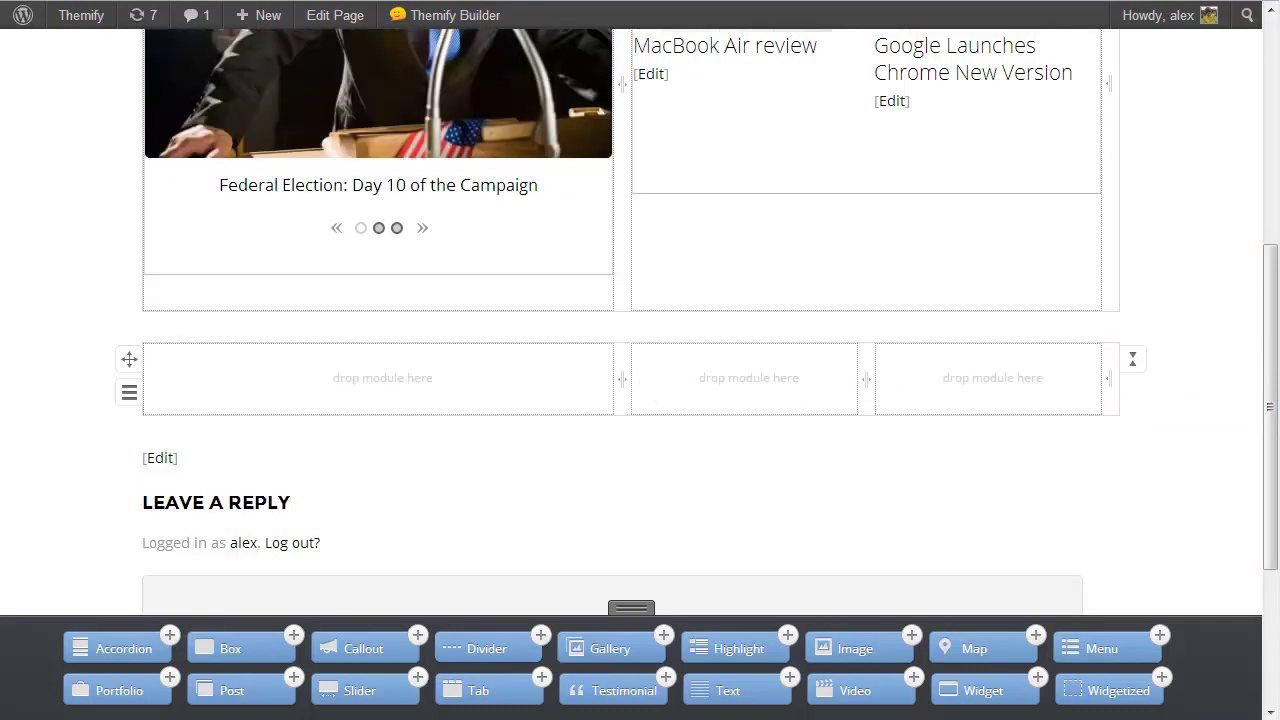
scroll(342, 404, down, 1)
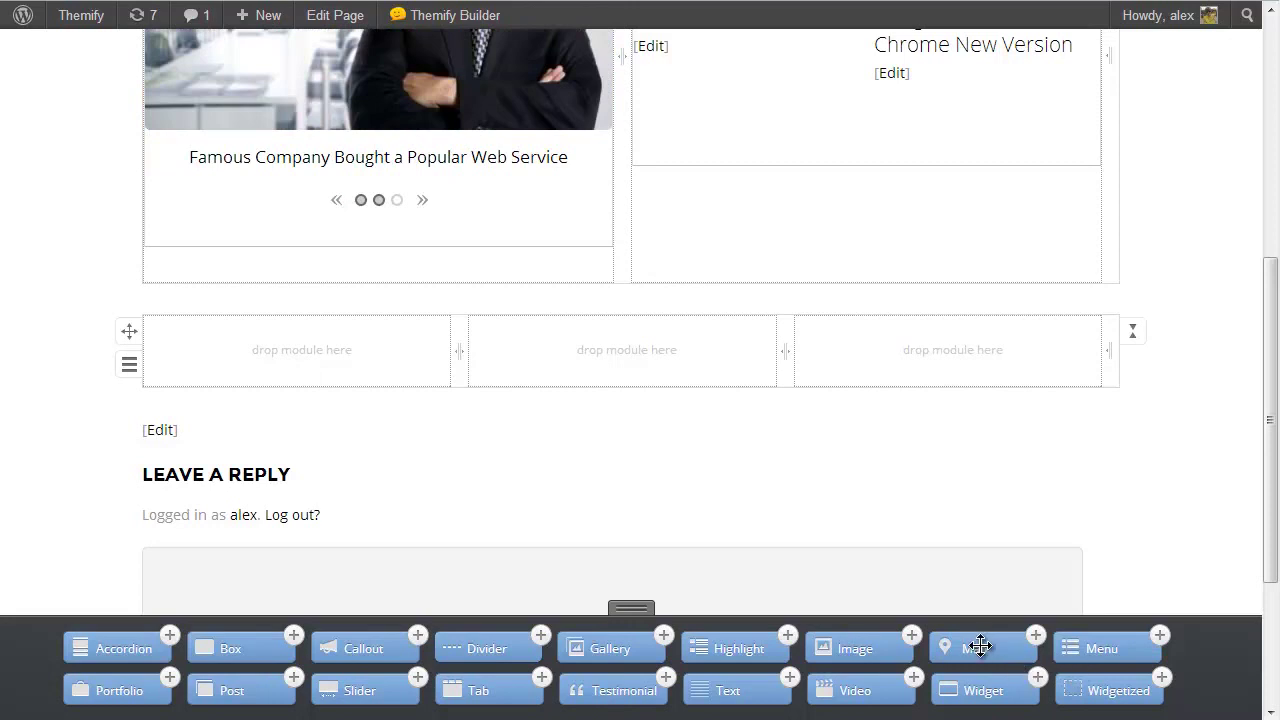
- Add a Map module titled "Map" with the address "London, UK" to the second row's middle column and save it
drag(980, 646, 600, 362)
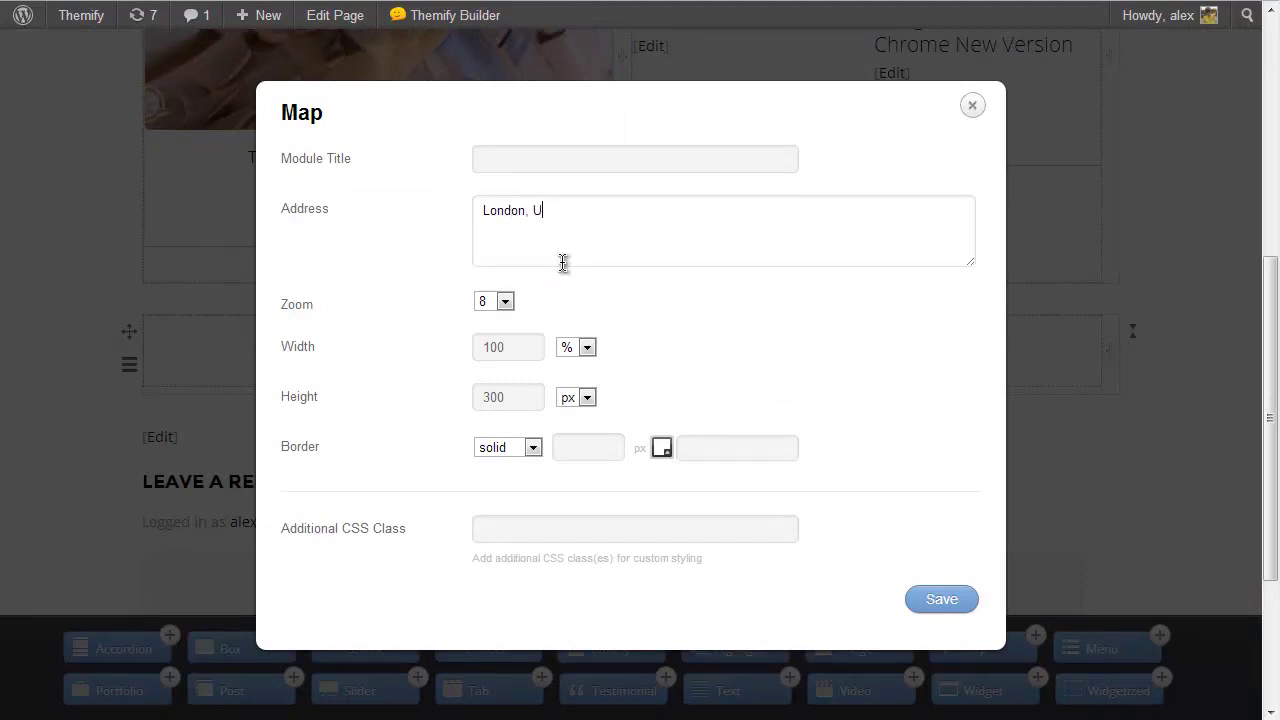
click(545, 163)
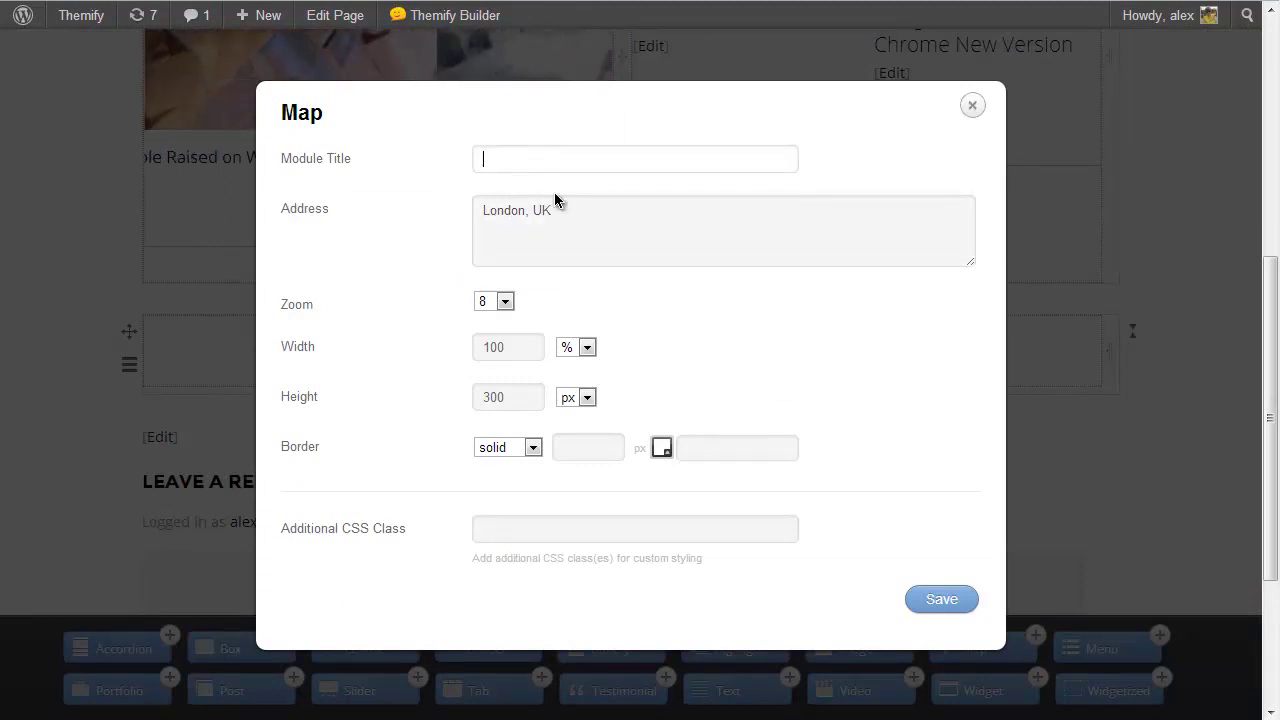
text(Map)
click(940, 599)
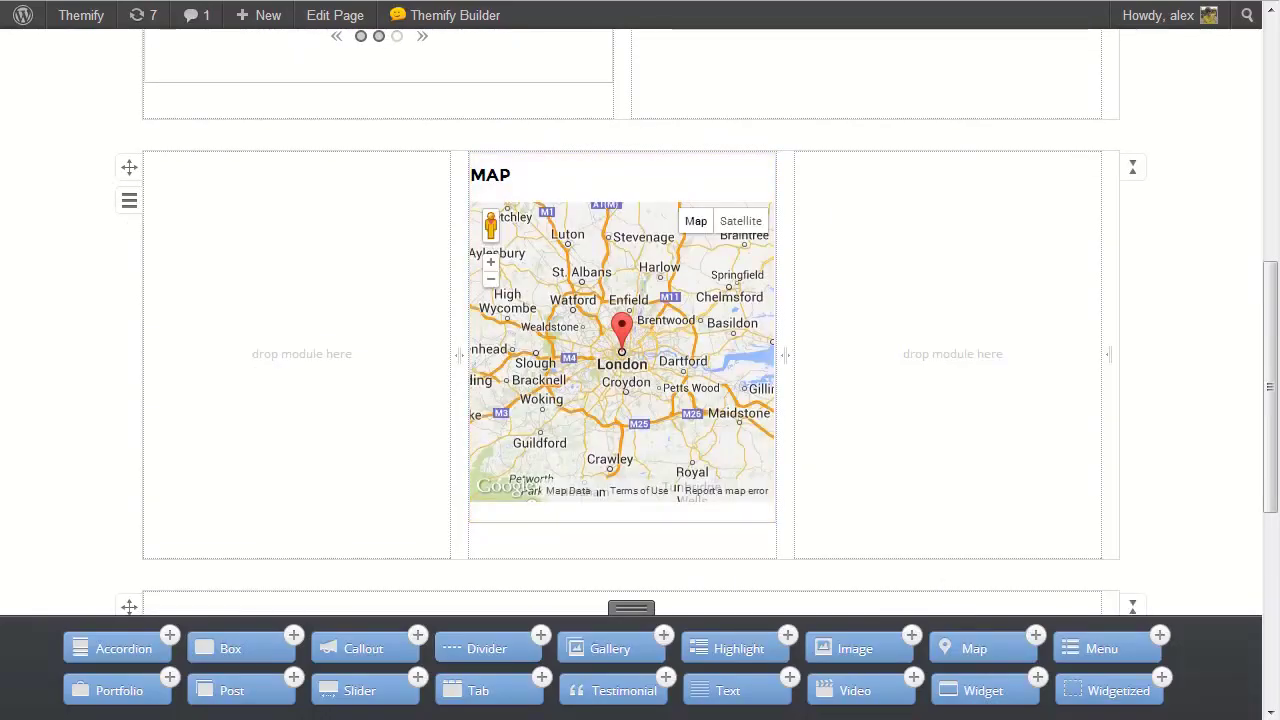
- Add a Gallery module titled "Gallery" with six media library images to the second row's first column and save it
drag(610, 648, 291, 380)
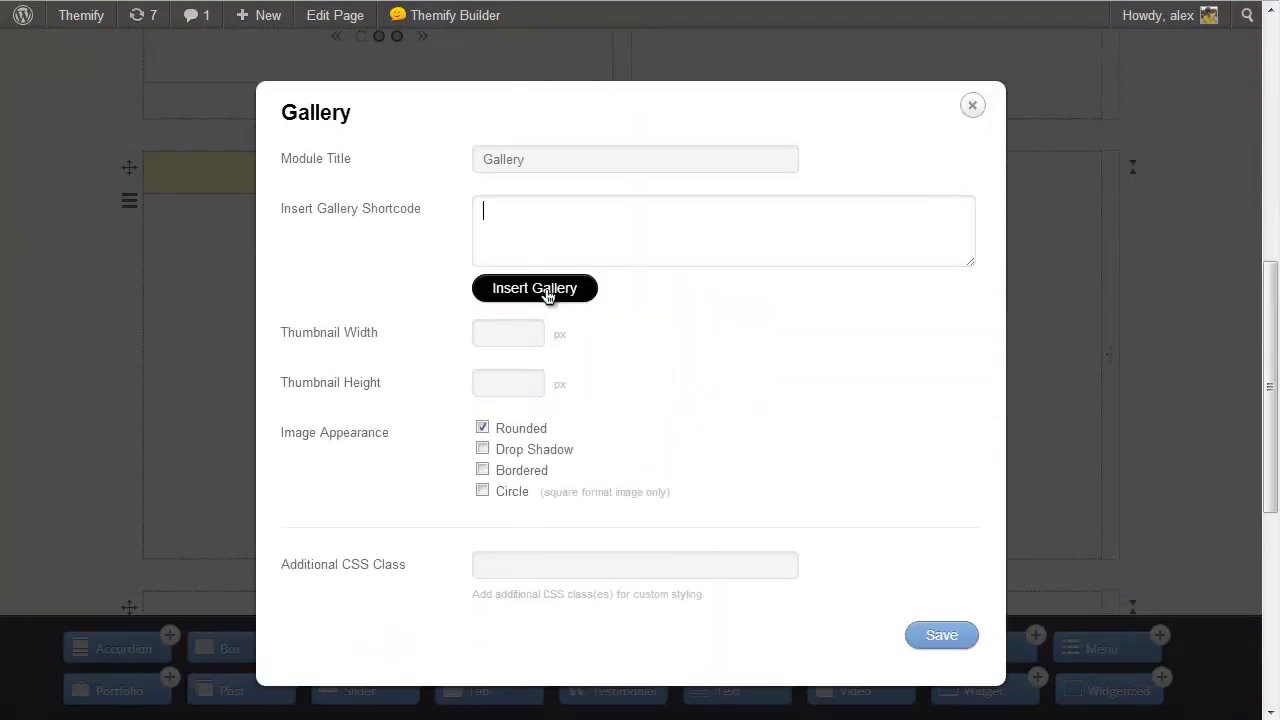
click(548, 292)
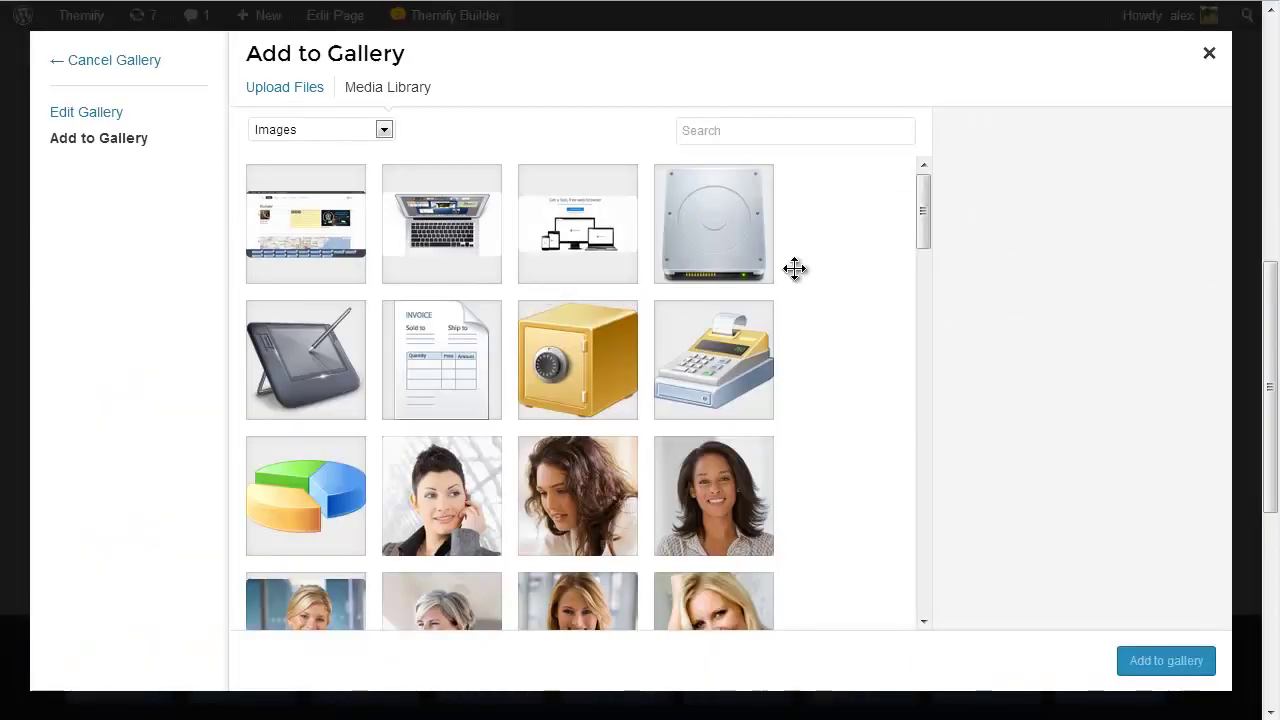
drag(921, 218, 936, 411)
click(670, 290)
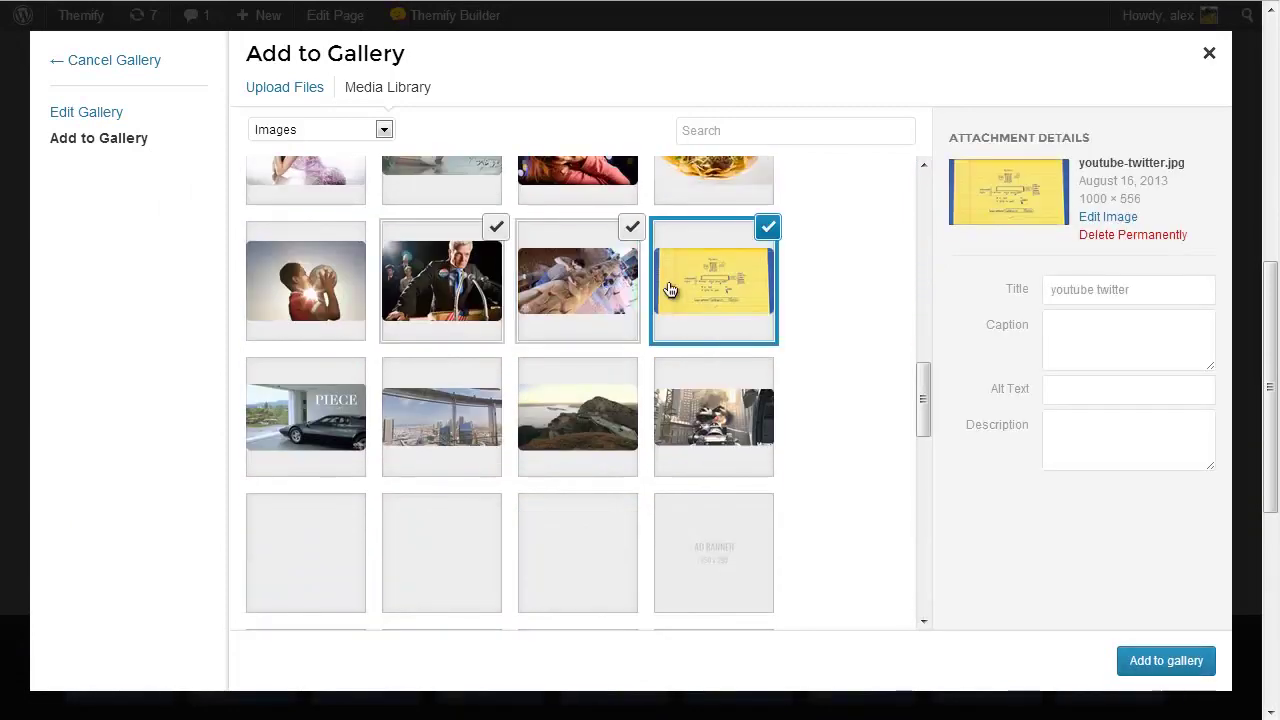
click(318, 403)
click(450, 425)
click(565, 412)
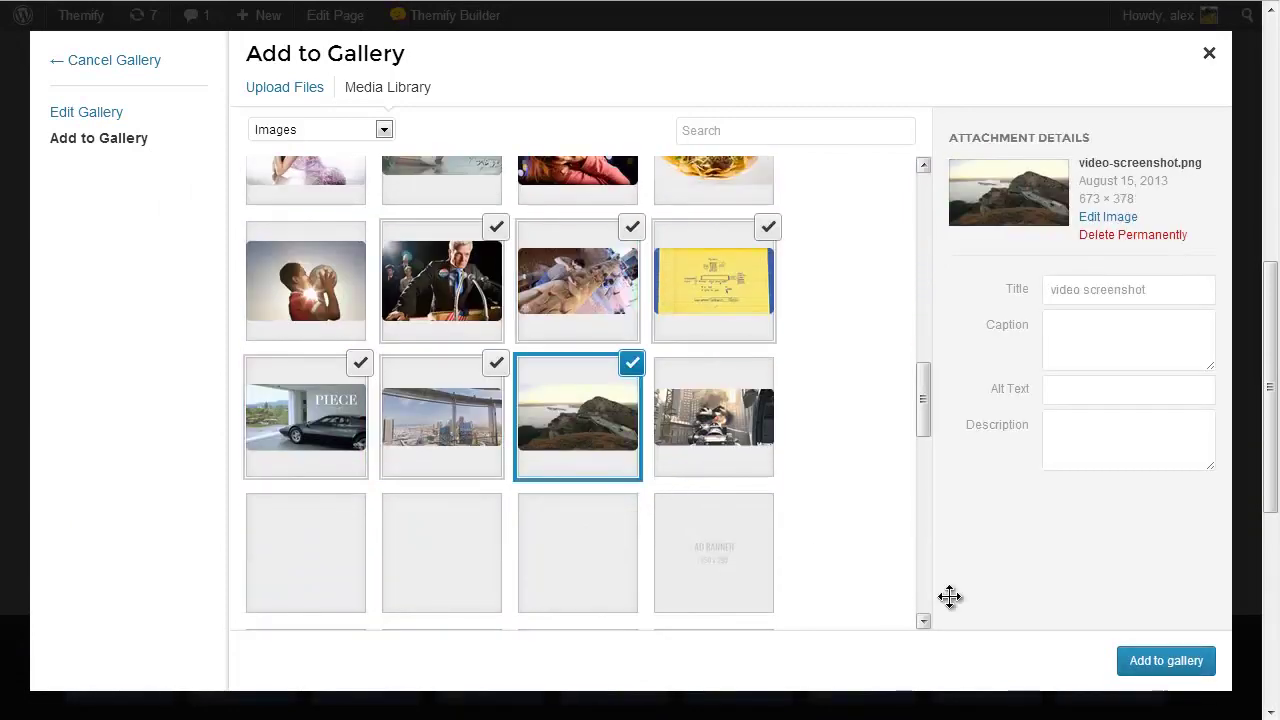
click(1159, 670)
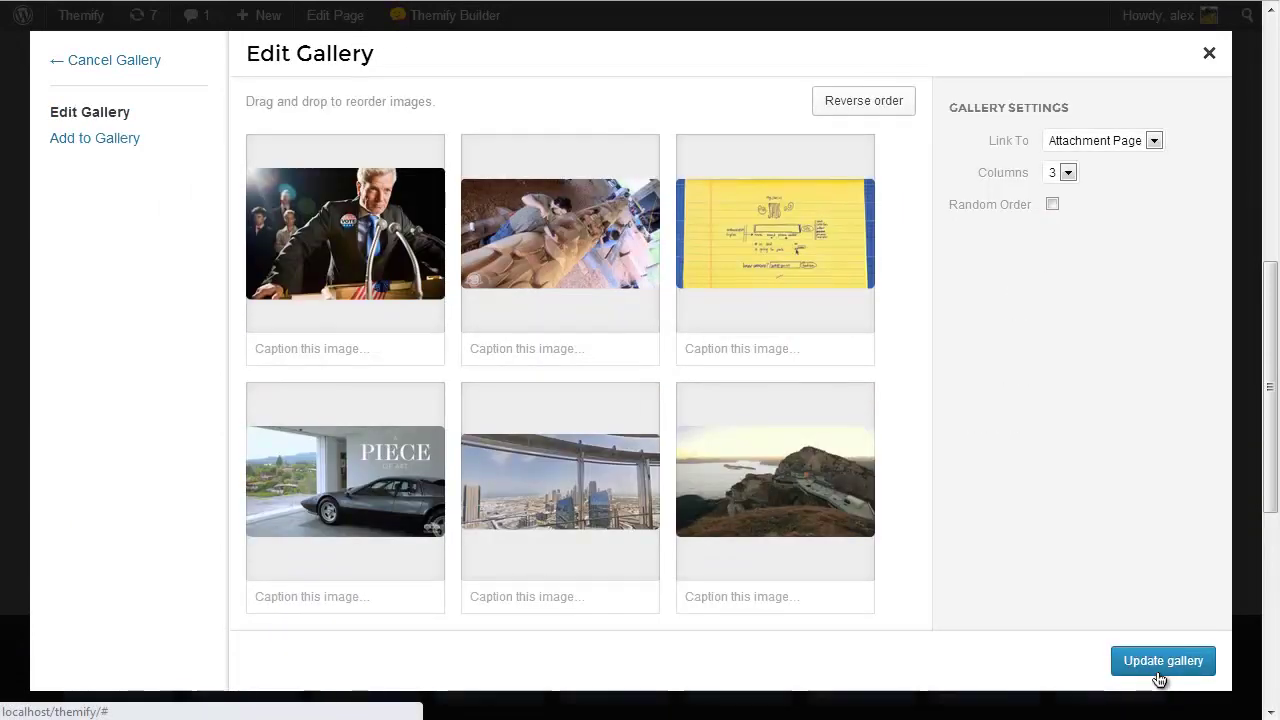
click(1159, 672)
click(945, 642)
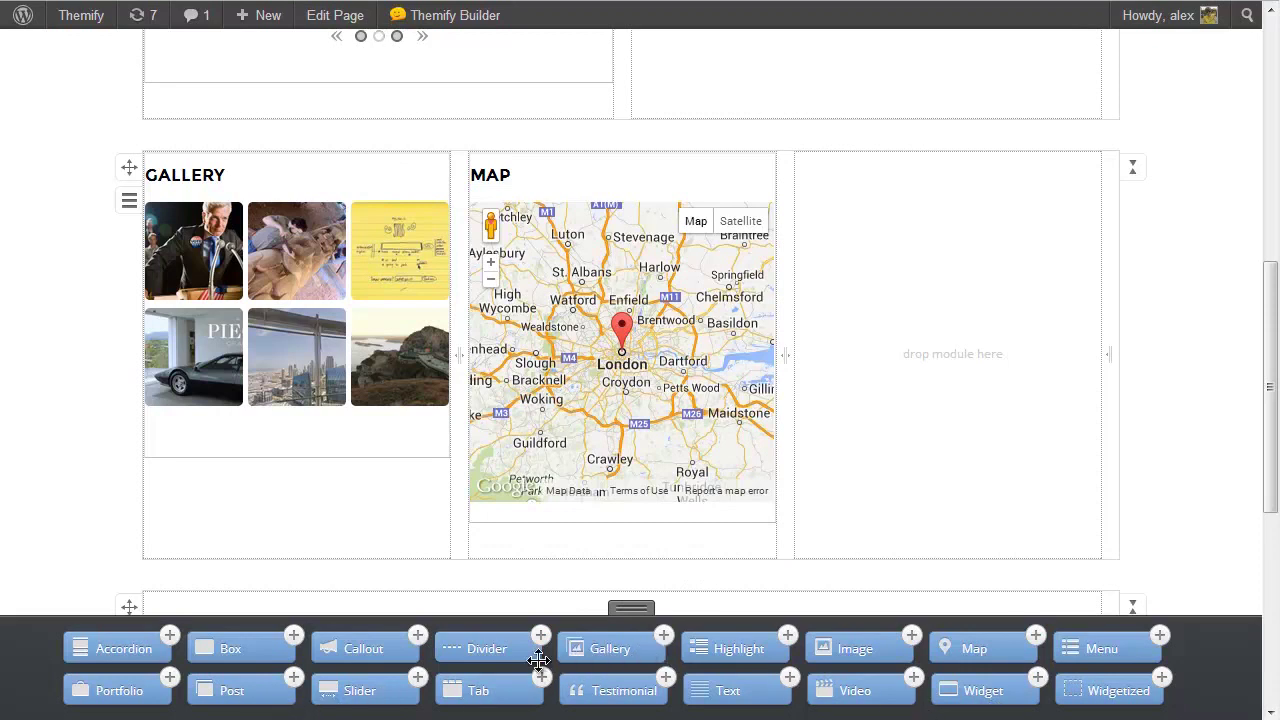
- Add an Image module titled "Image" to the second row's third column, using library image 89792372.jpg at 300 by 300 px, and save it
drag(845, 653, 936, 260)
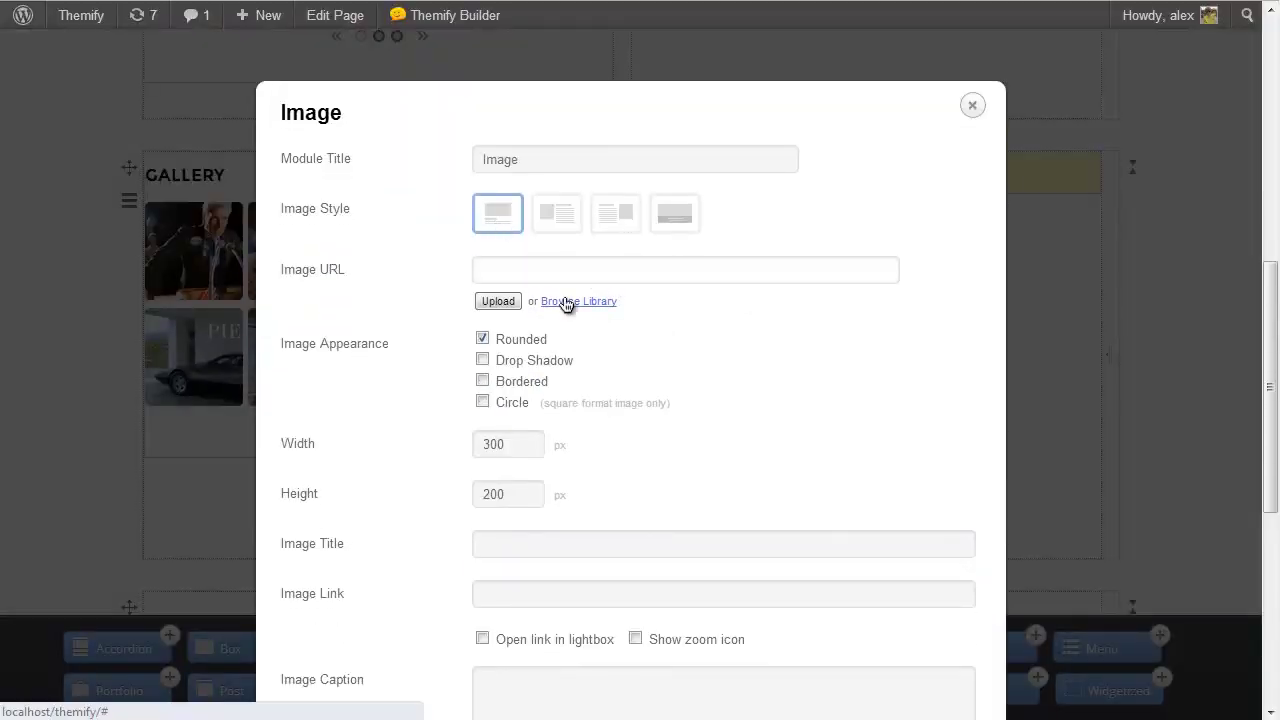
click(566, 302)
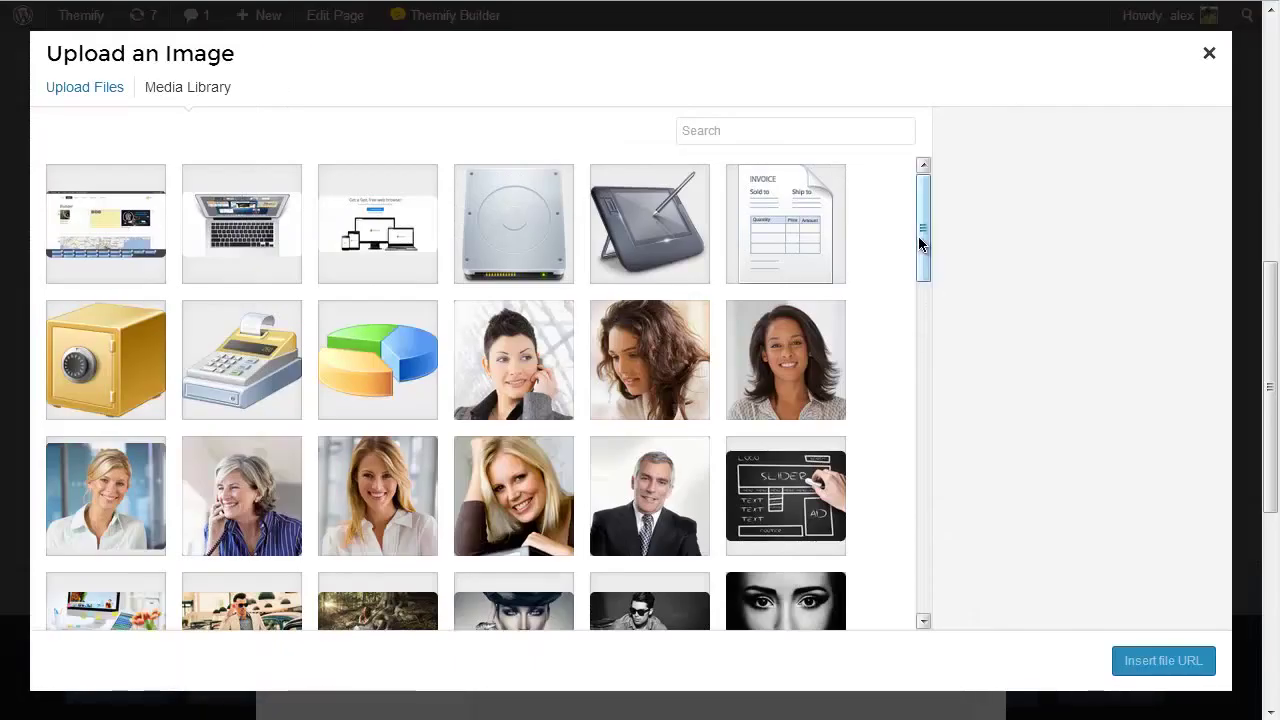
drag(920, 236, 921, 347)
click(377, 343)
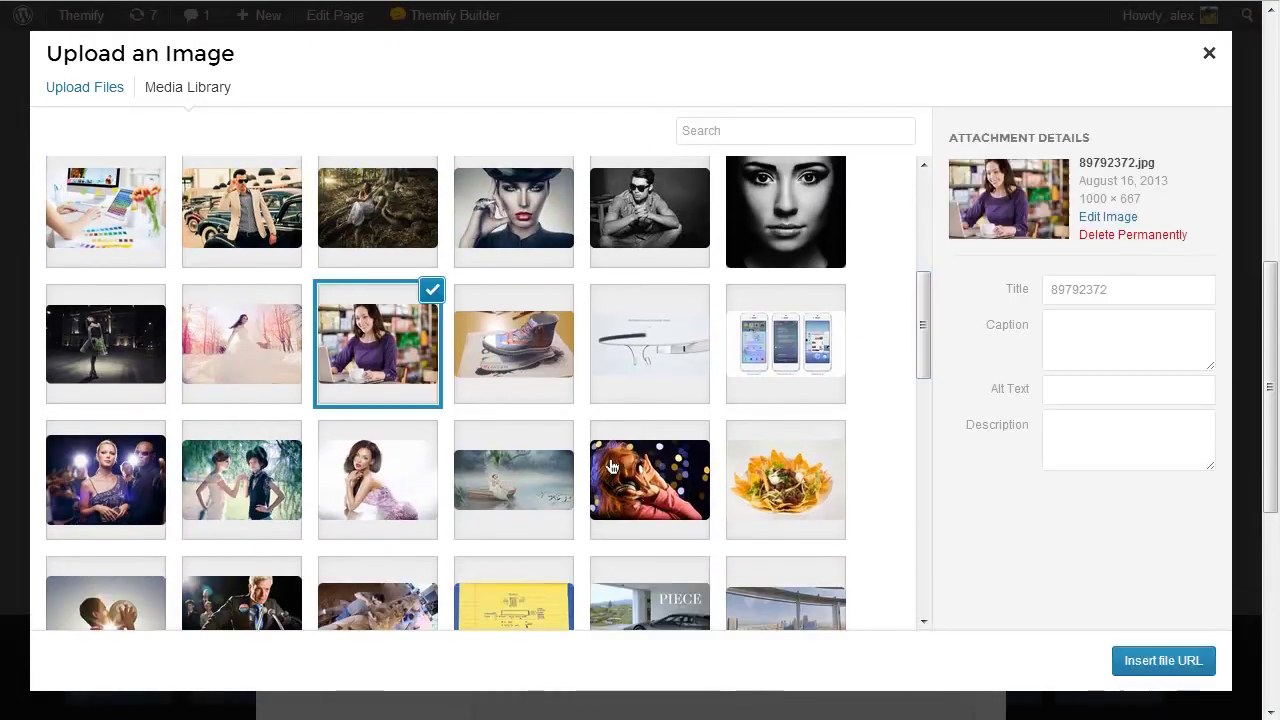
click(1160, 662)
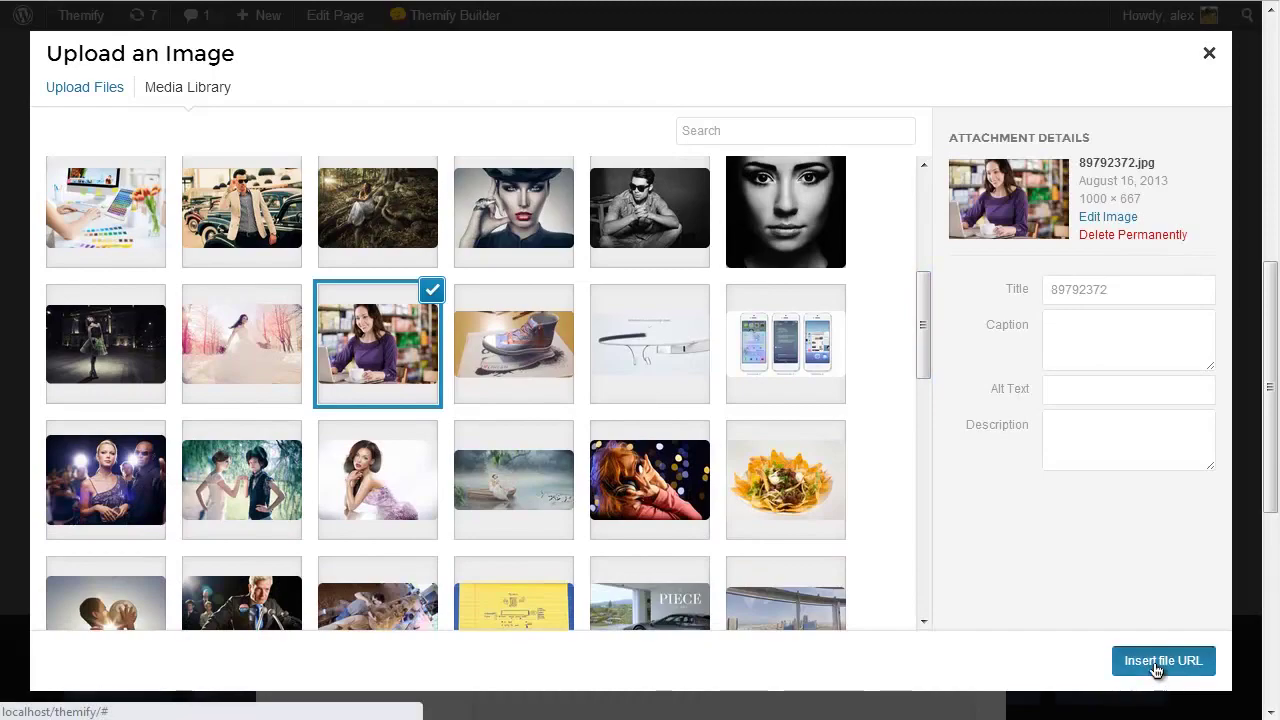
drag(1270, 328, 1262, 430)
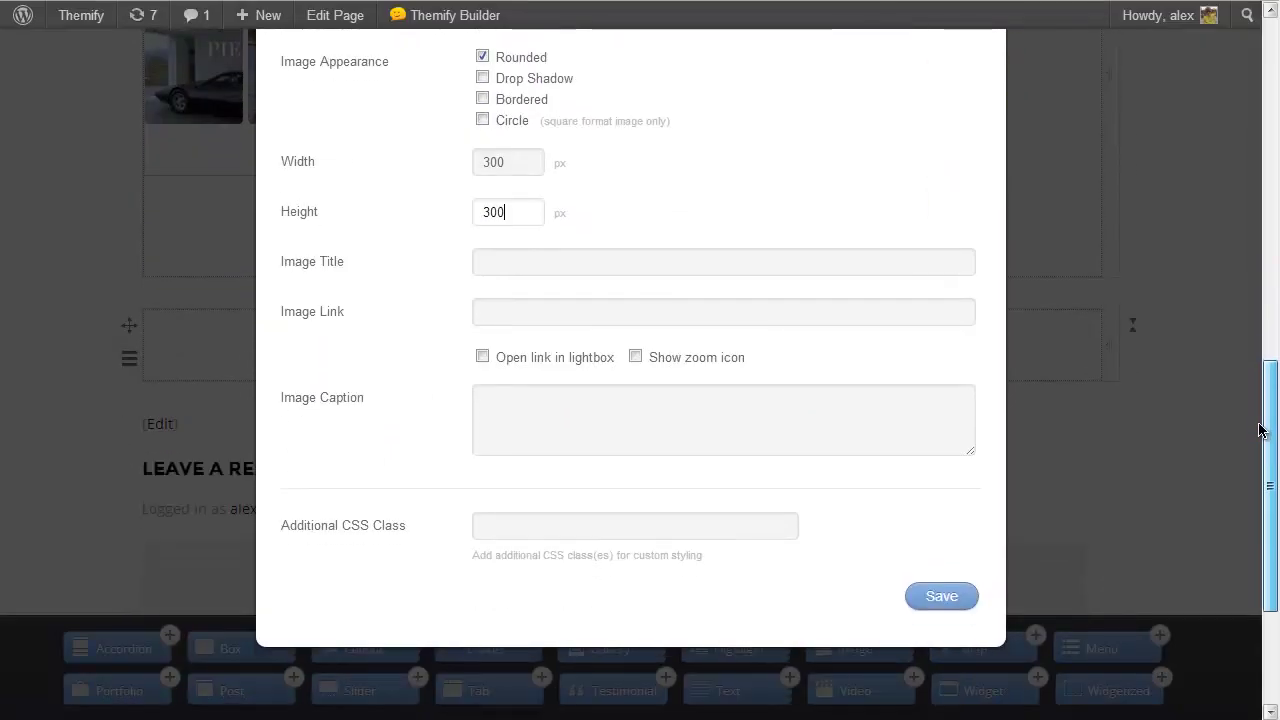
click(941, 598)
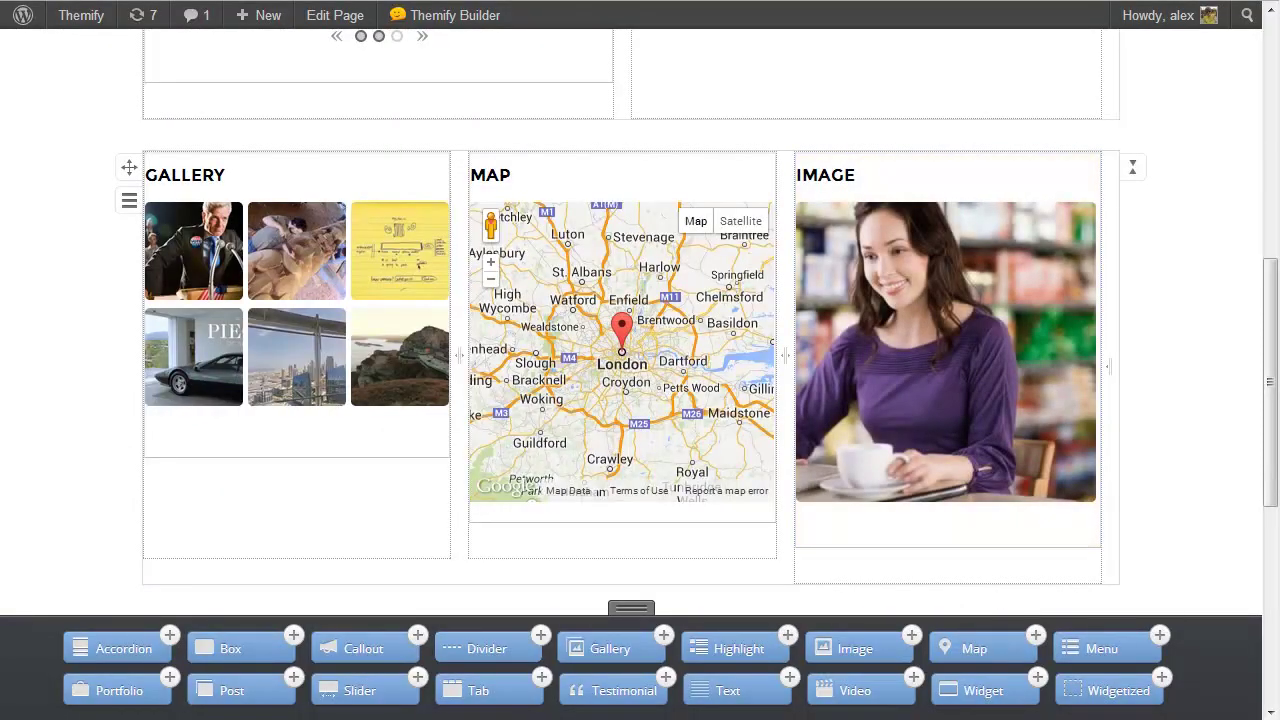
- Split the third row into a half and two quarter columns and add a gray Menu module using the Main menu in the half-width column
scroll(1234, 354, down, 3)
drag(1268, 348, 1272, 427)
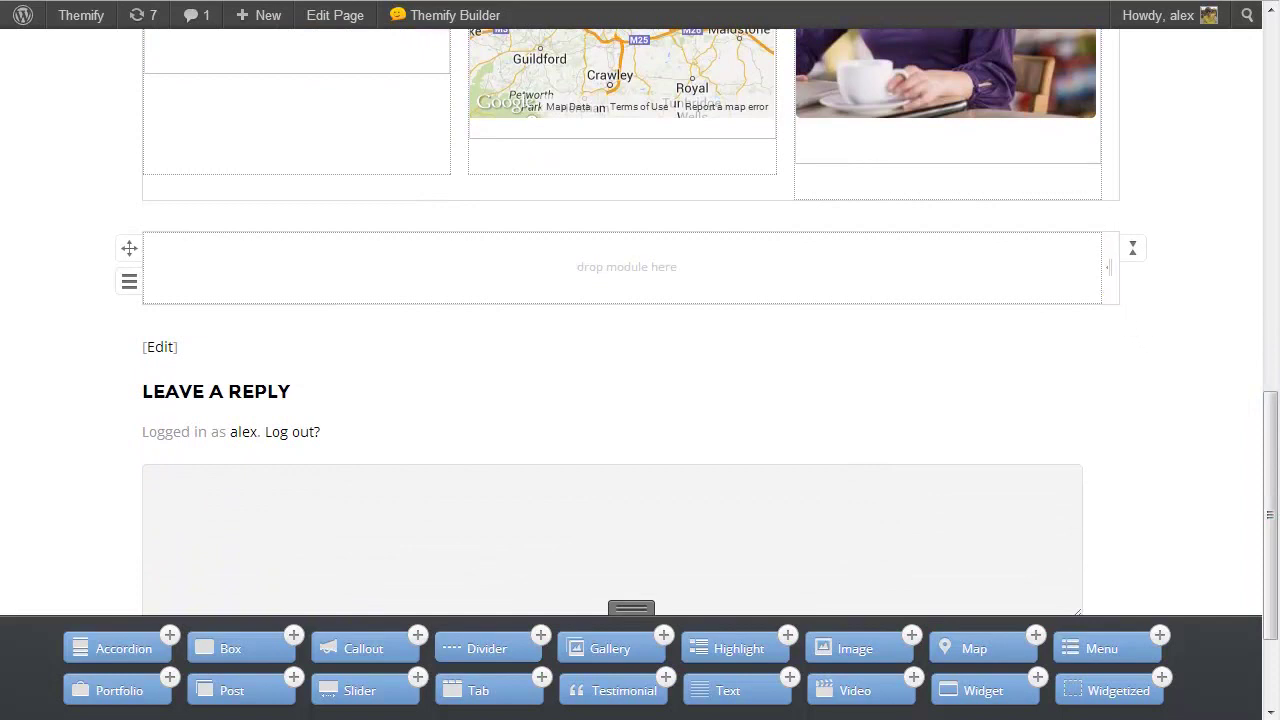
drag(1094, 649, 254, 283)
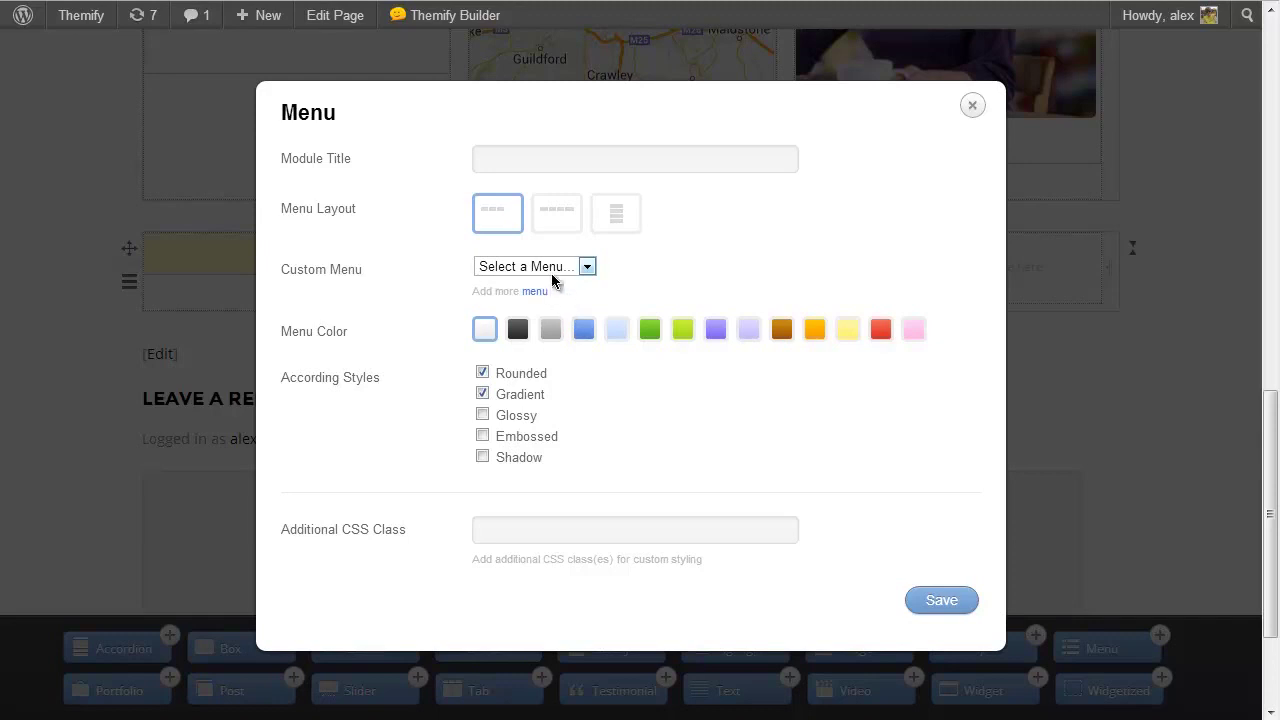
click(553, 267)
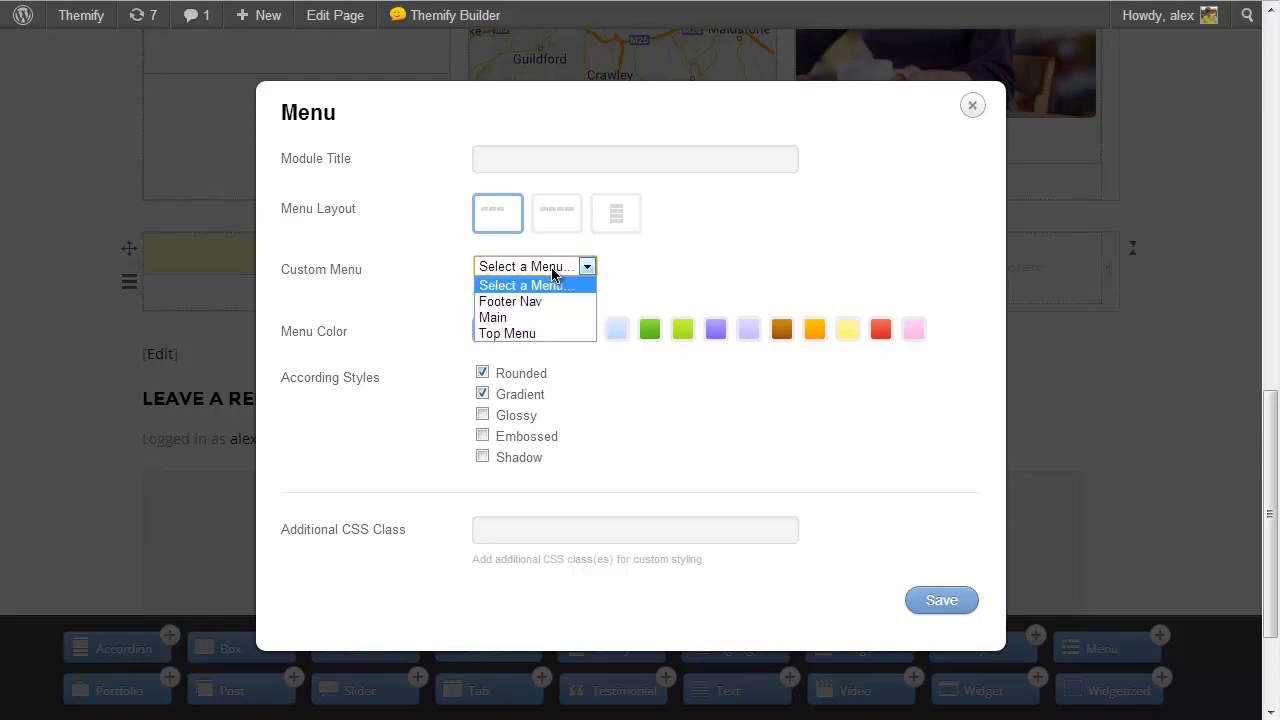
click(525, 318)
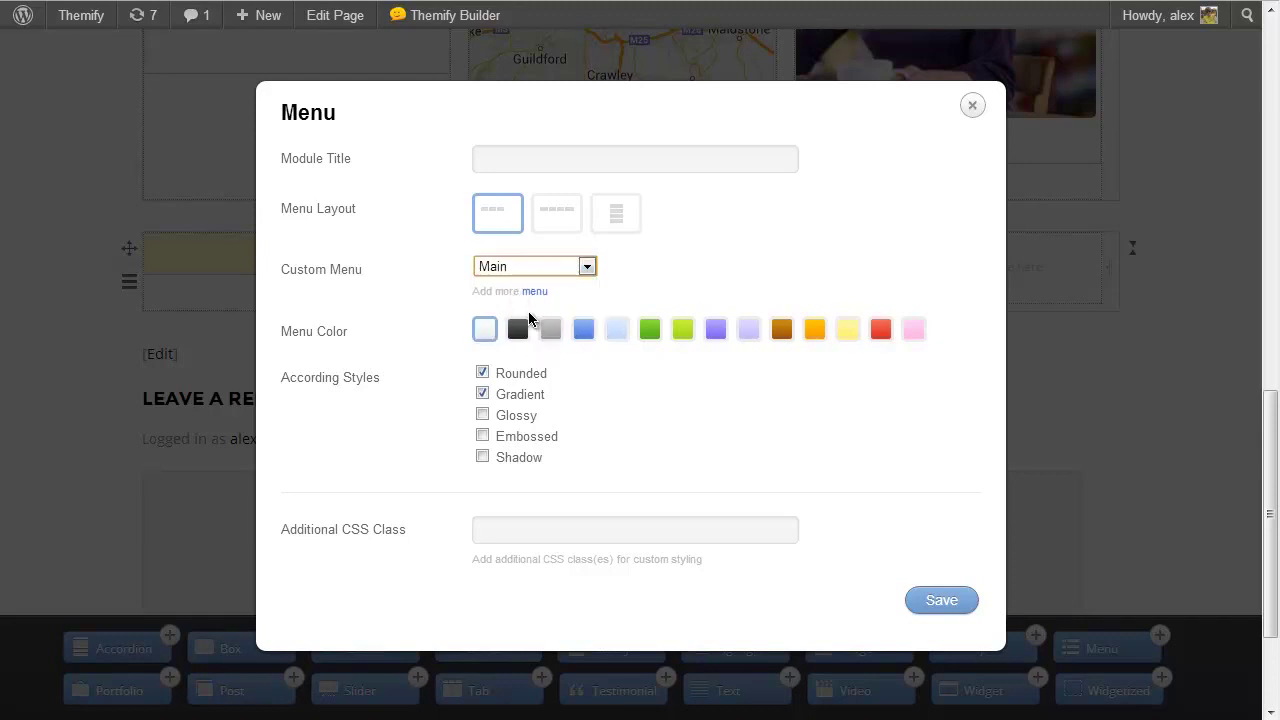
click(548, 330)
click(931, 604)
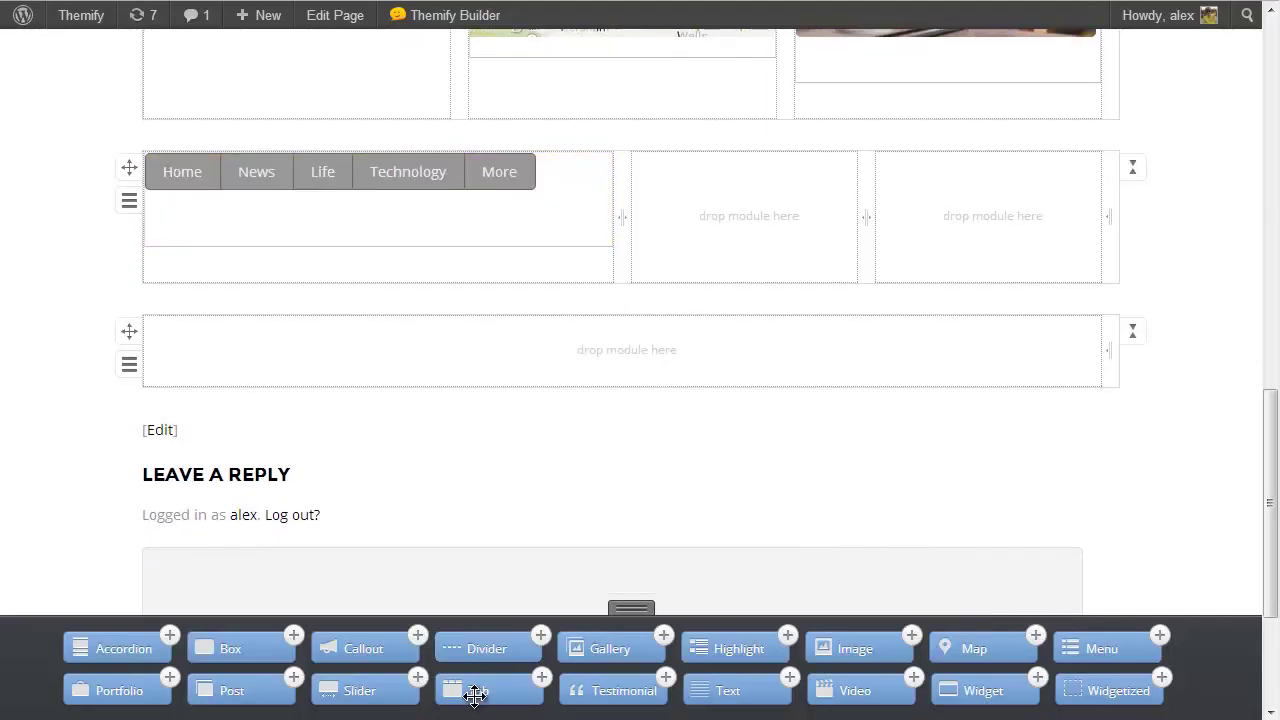
- Add a Tab module with three text tabs below the menu in the third row's half-width column and save it
drag(486, 689, 252, 273)
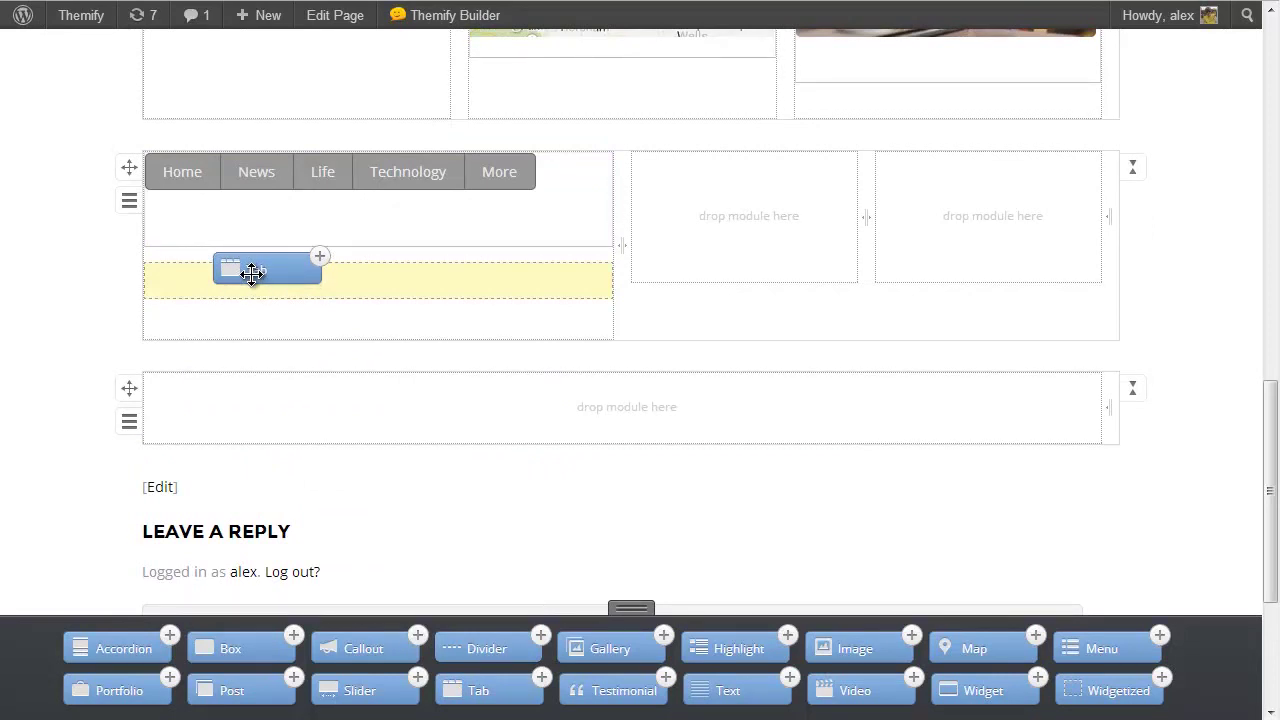
drag(252, 273, 251, 274)
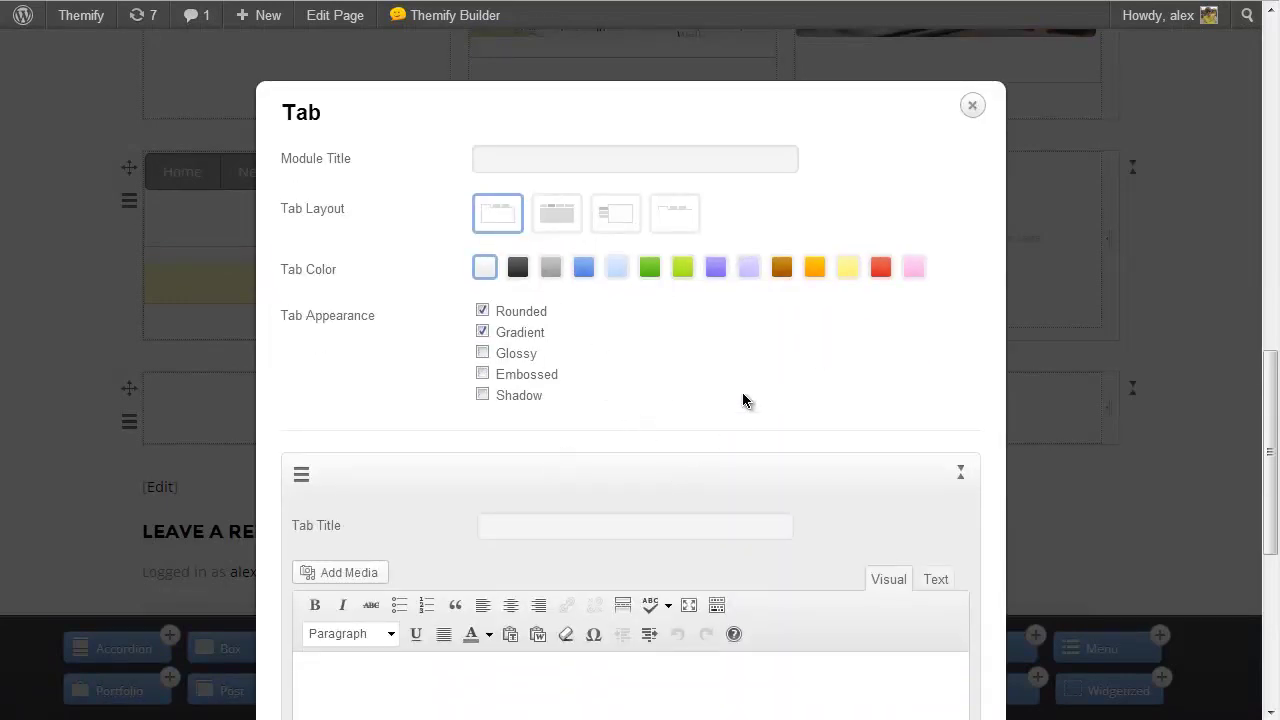
scroll(743, 393, down, 1)
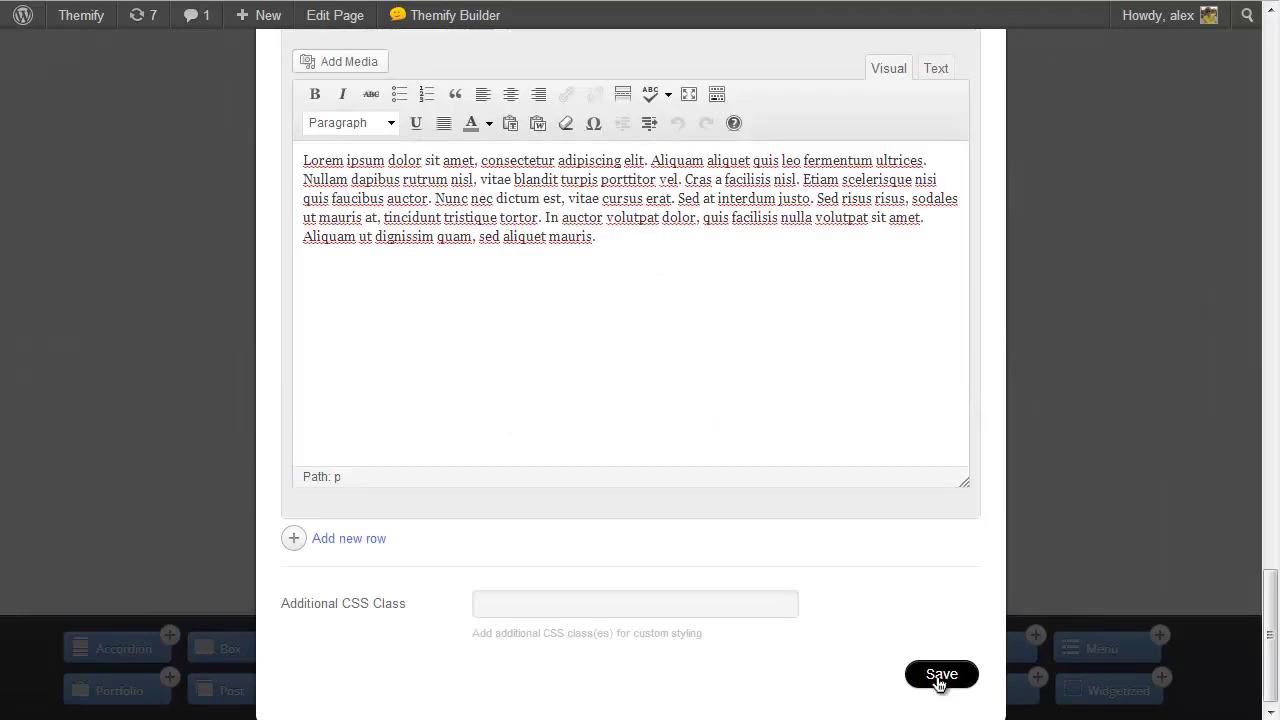
click(943, 675)
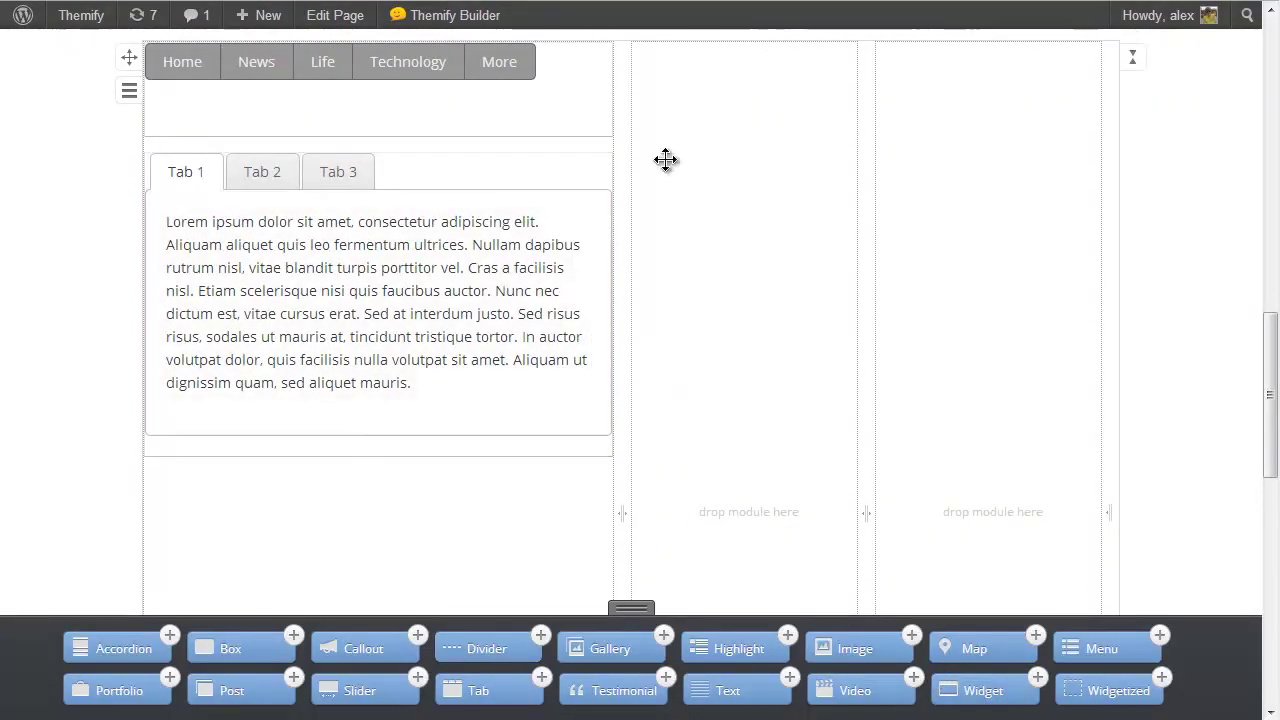
- Add a Widget module to the third row's middle column, using the Calendar widget with the title "Calendar", and save it
drag(1131, 690, 743, 346)
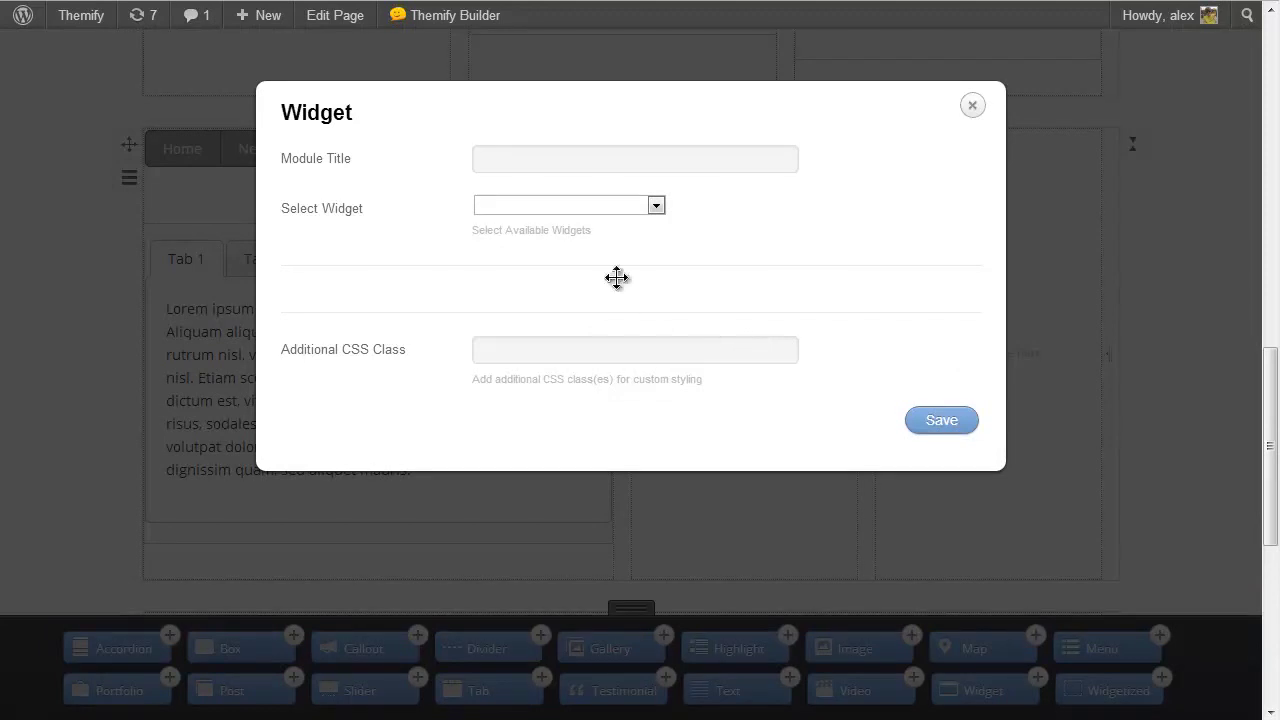
click(571, 206)
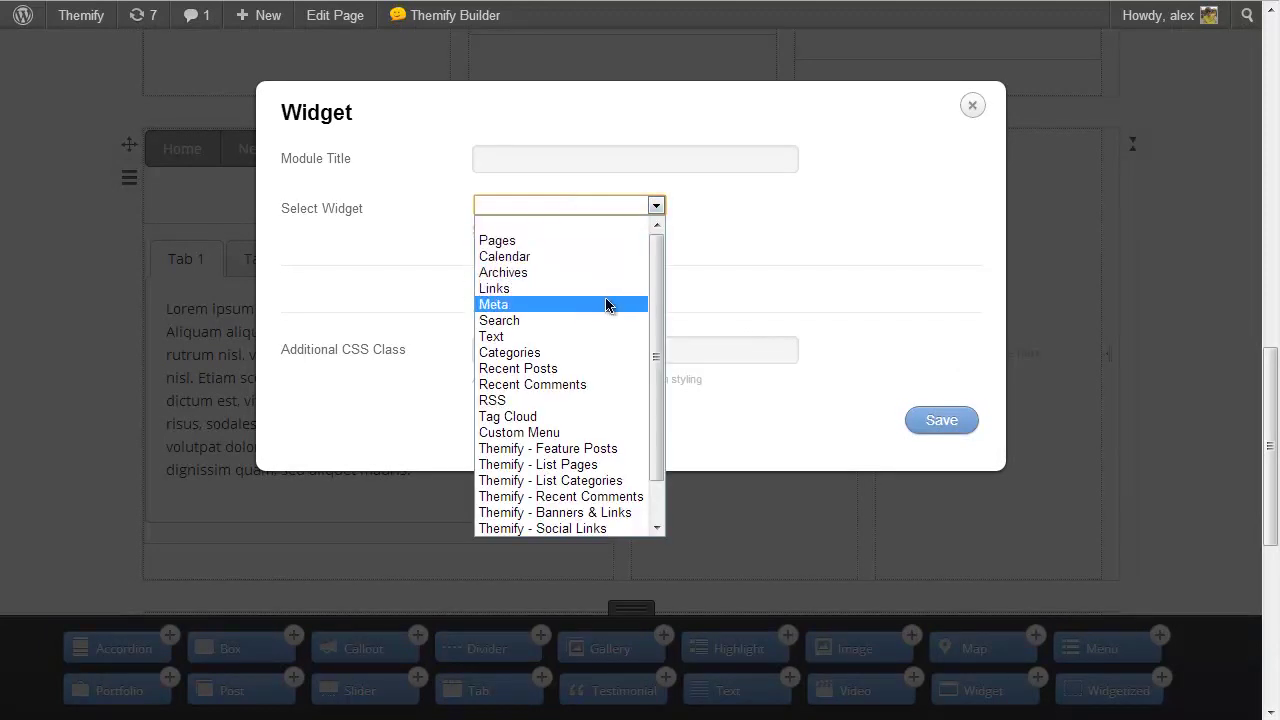
click(546, 257)
click(499, 314)
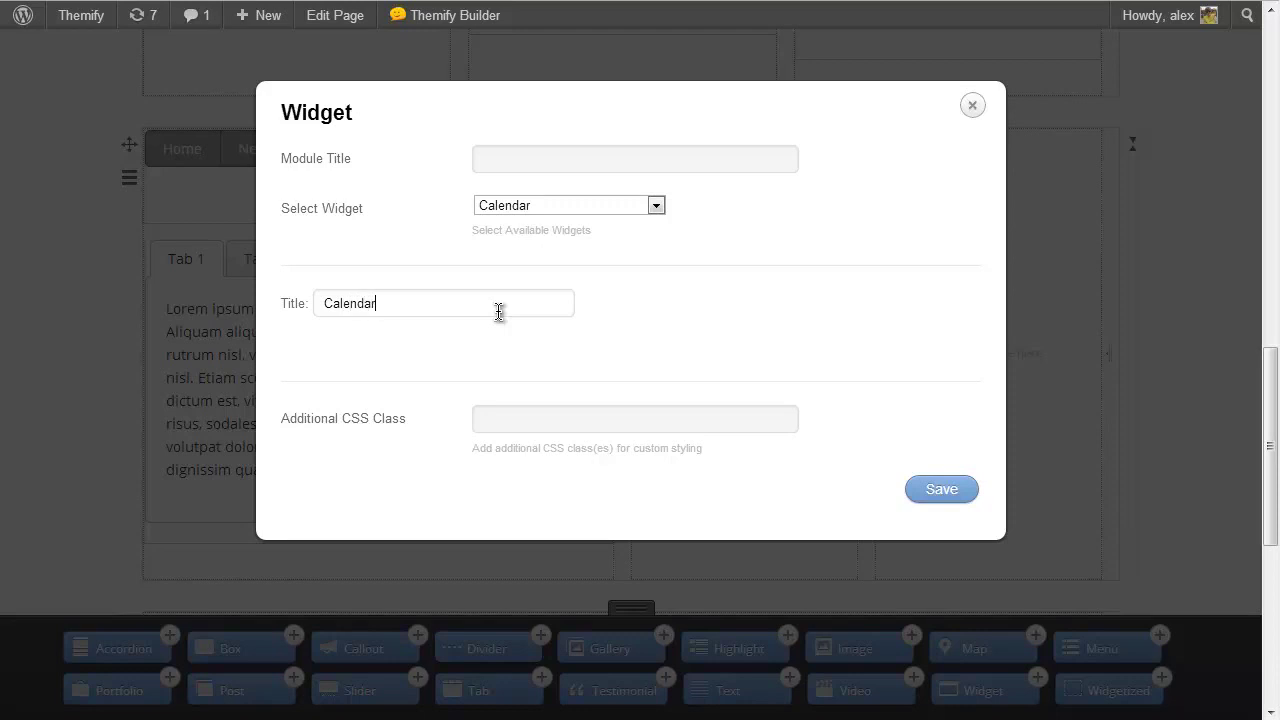
text(Calendar)
click(942, 489)
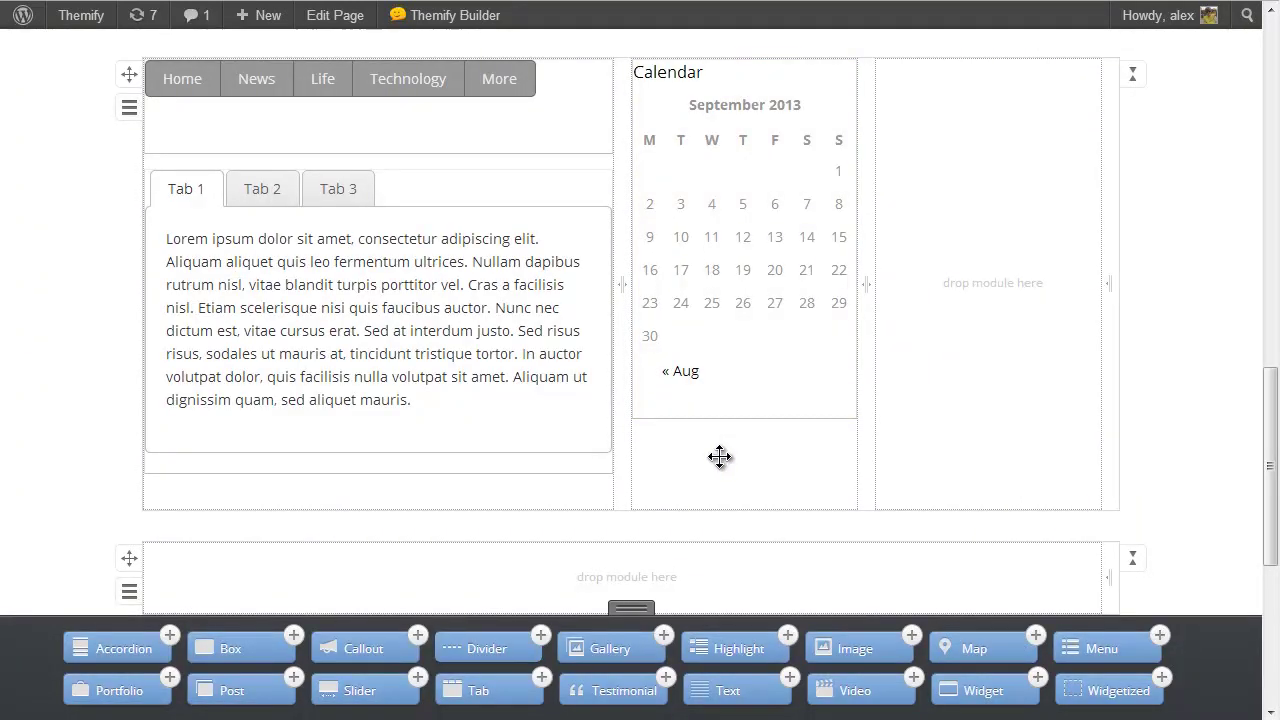
- Duplicate the Calendar widget module in the third row's middle column
mouse_move(709, 373)
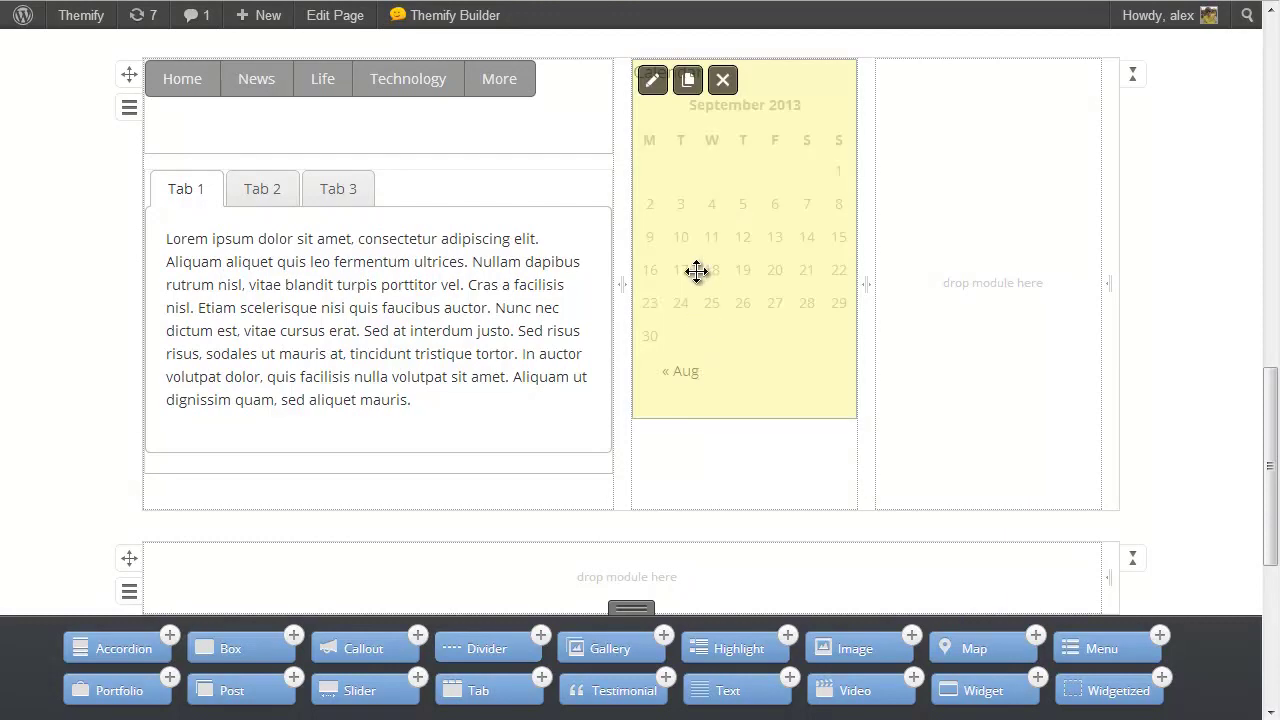
click(688, 82)
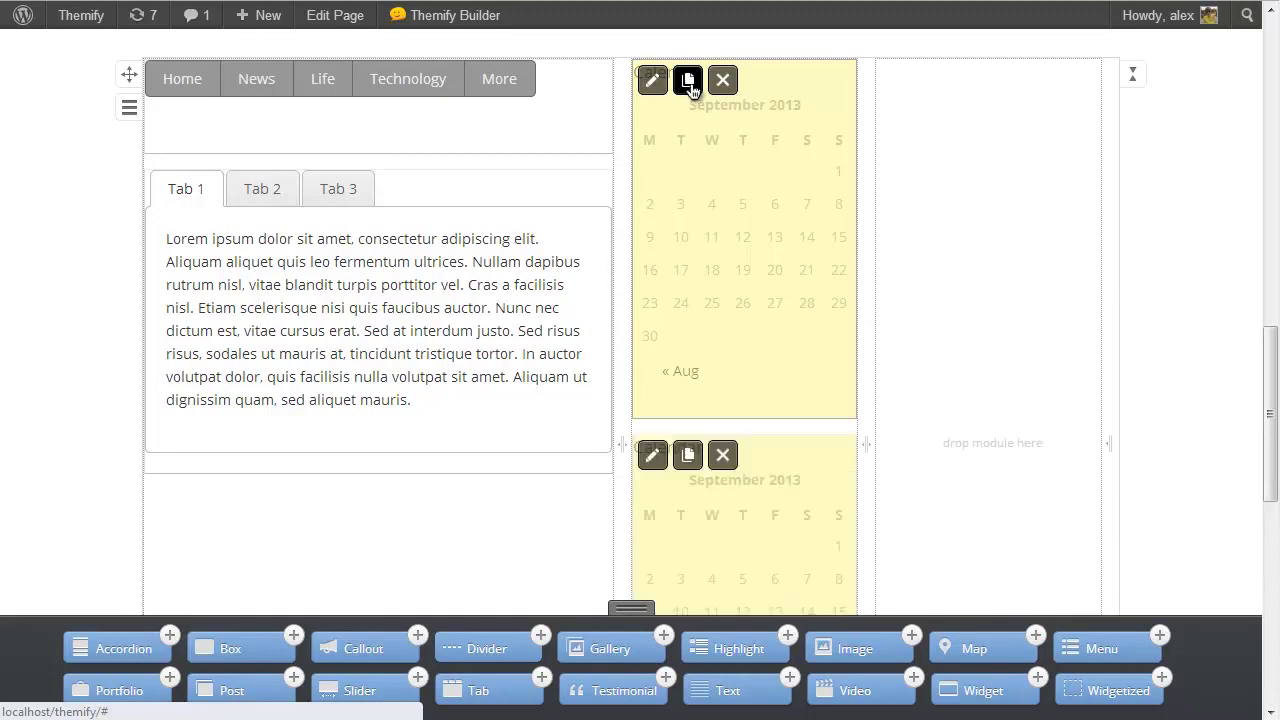
- Change the duplicated module to the Archives widget and move it above the Calendar module
scroll(766, 391, down, 2)
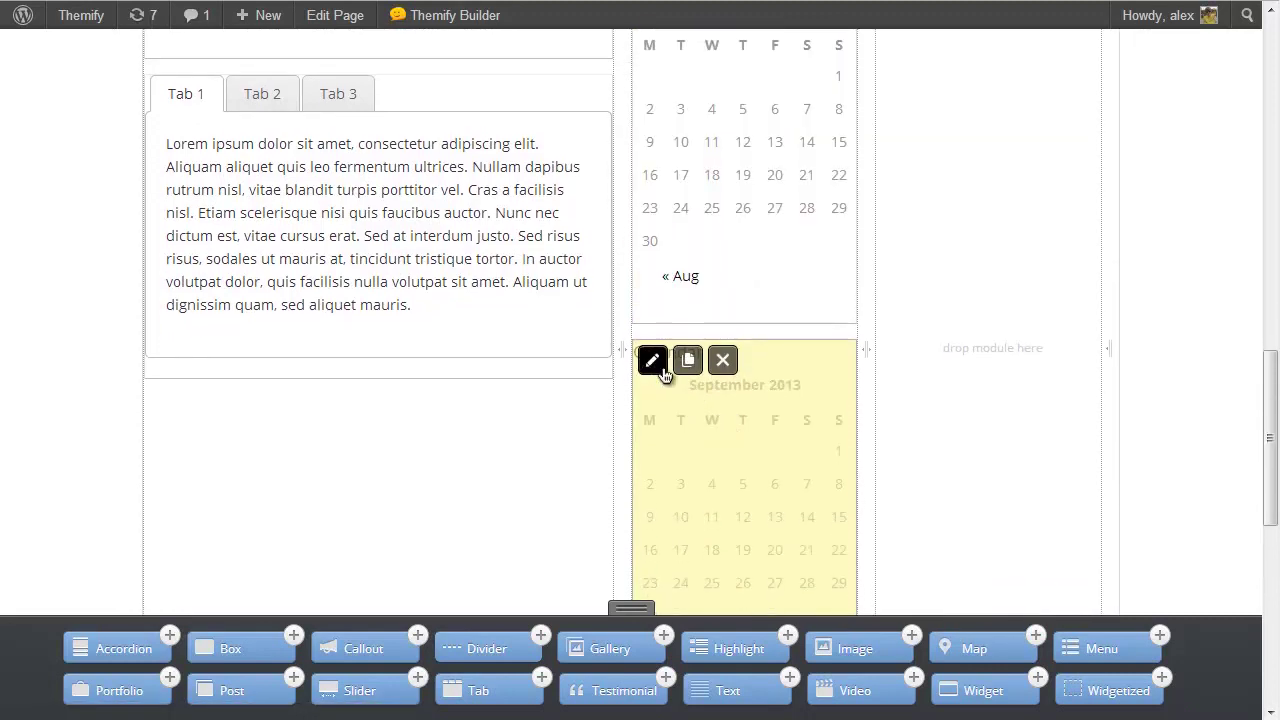
click(652, 361)
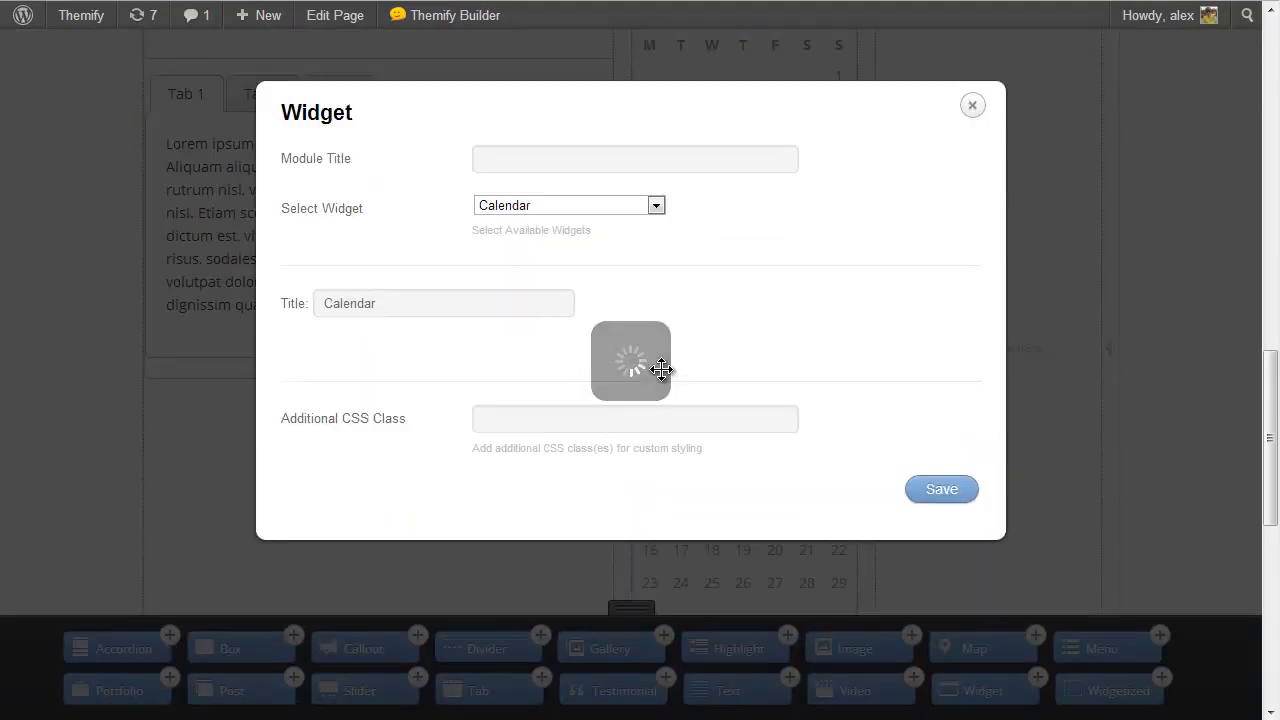
click(590, 210)
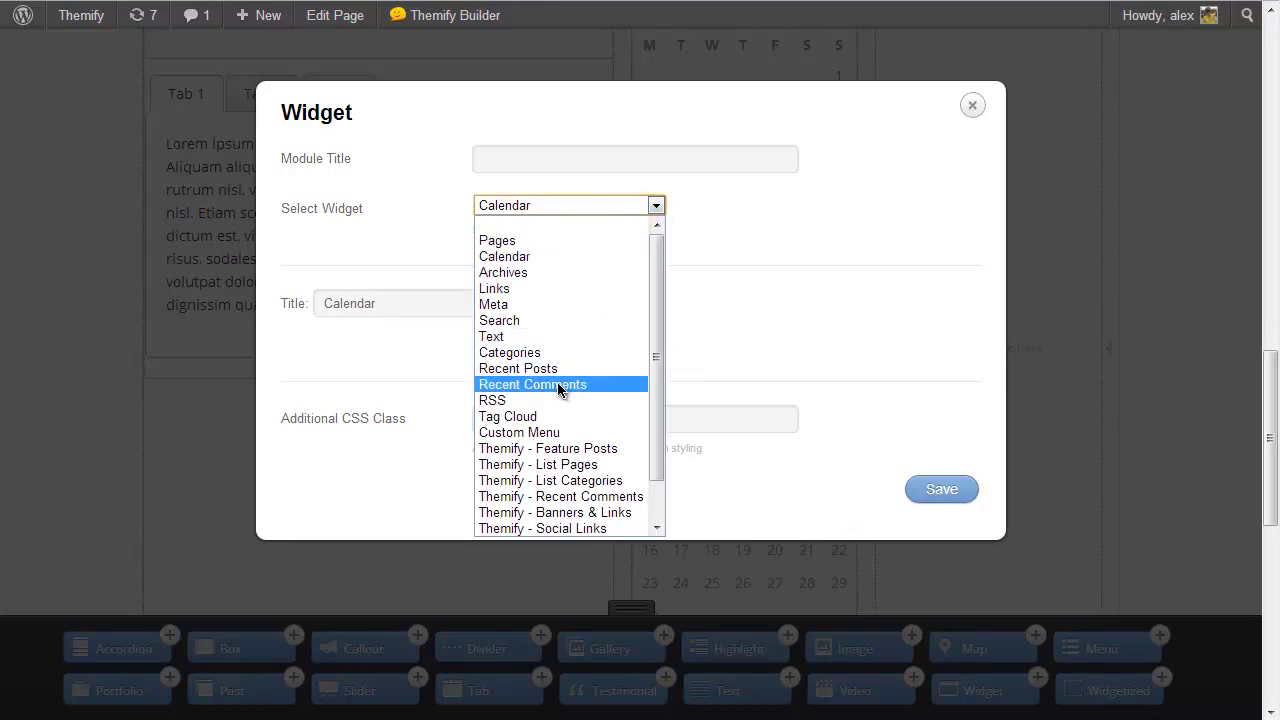
click(534, 273)
click(490, 304)
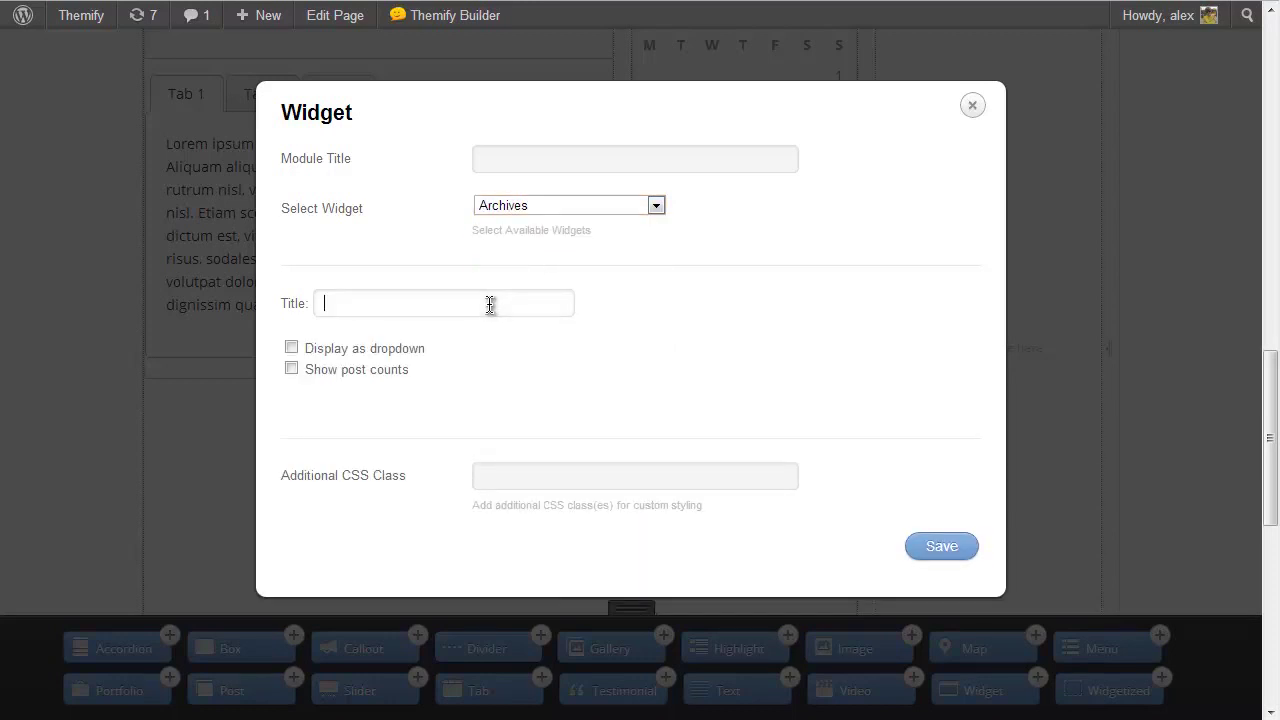
click(941, 546)
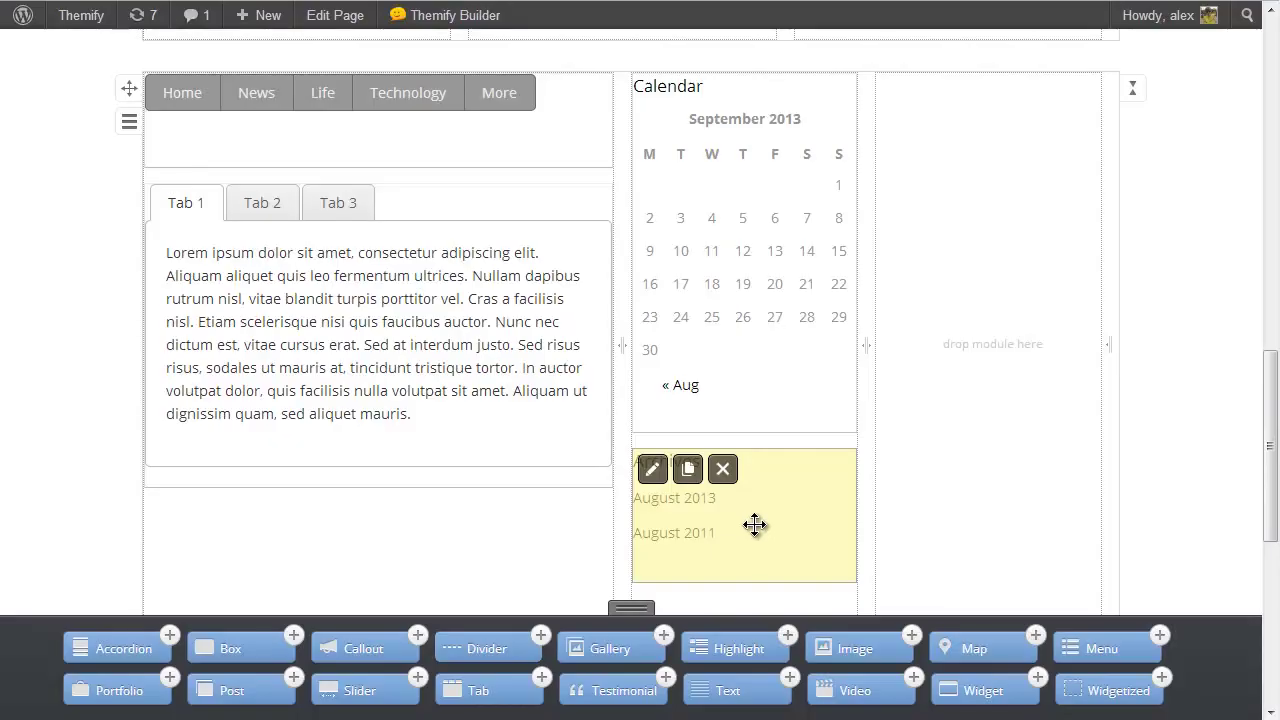
drag(755, 525, 751, 157)
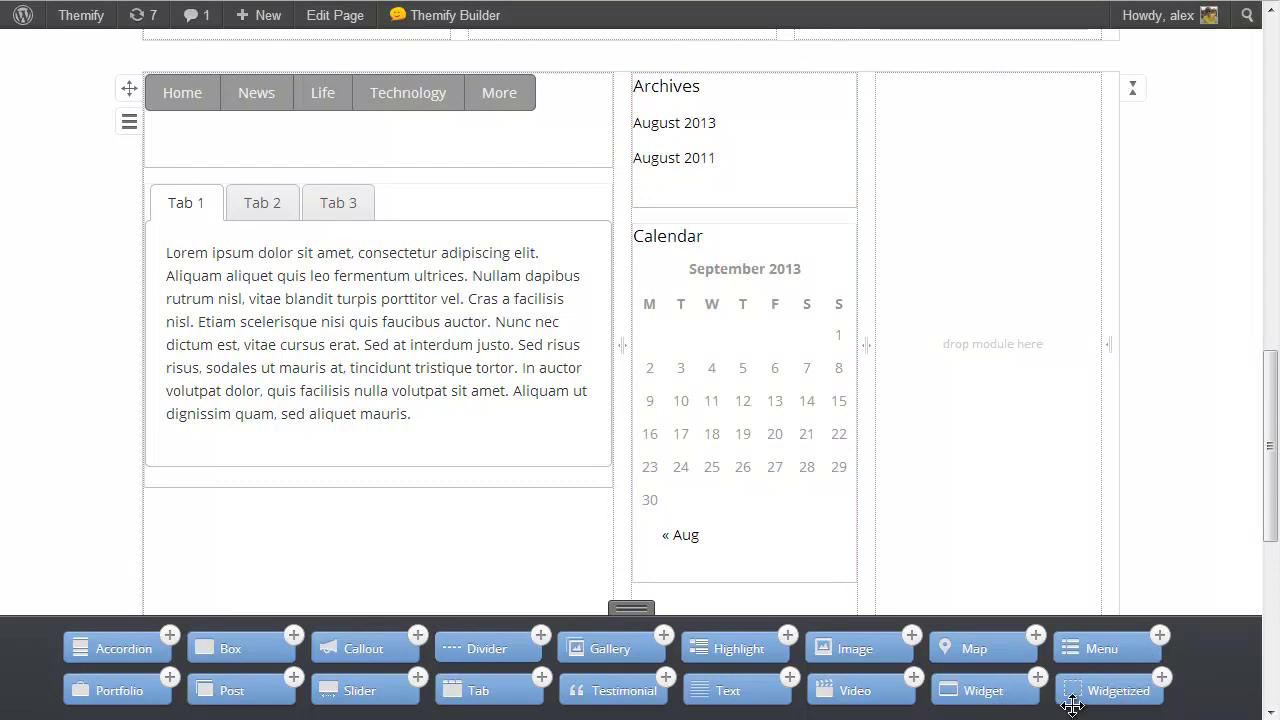
- Add a Widgetized module showing the Sidebar area to the third row's last column and save it
drag(1087, 692, 974, 323)
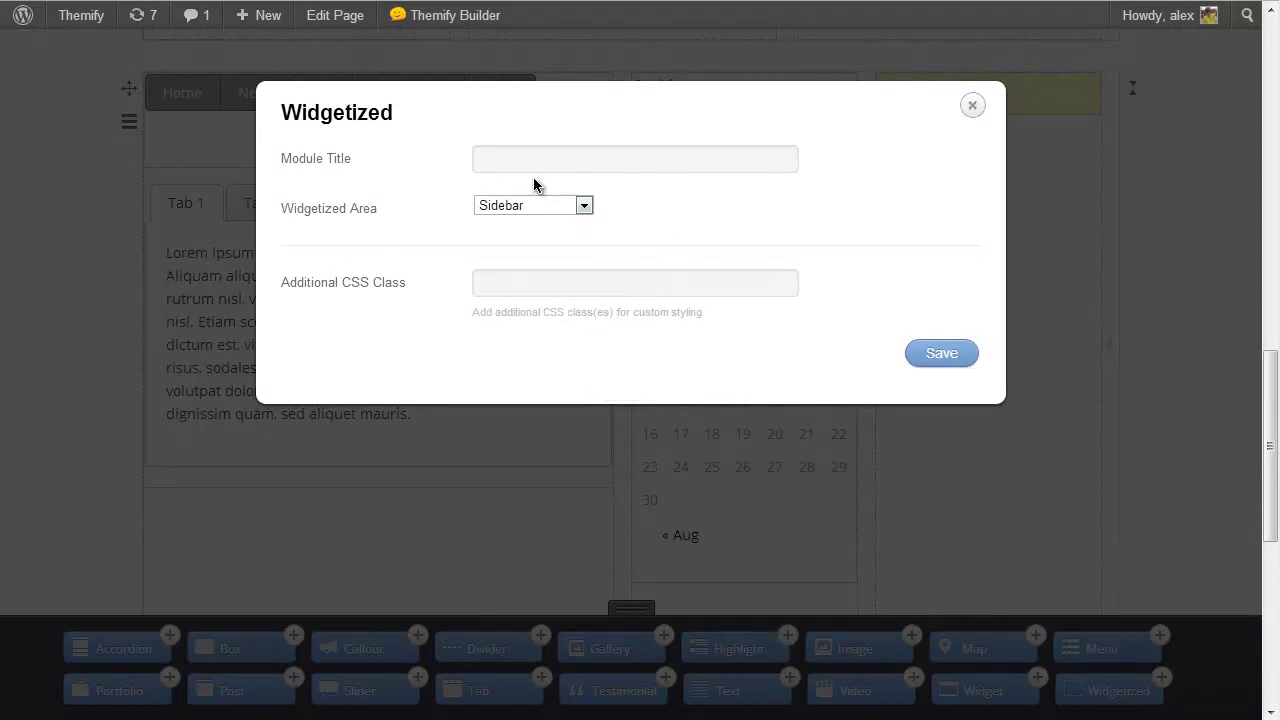
click(513, 208)
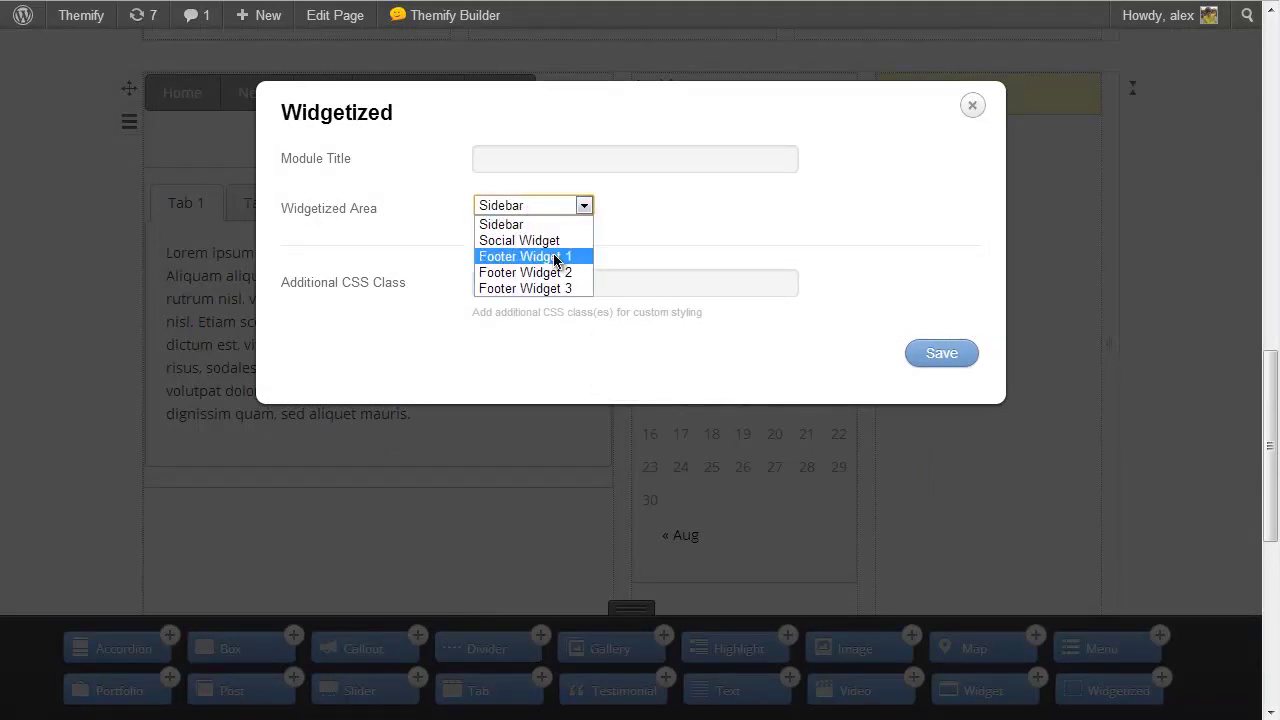
click(541, 226)
click(935, 353)
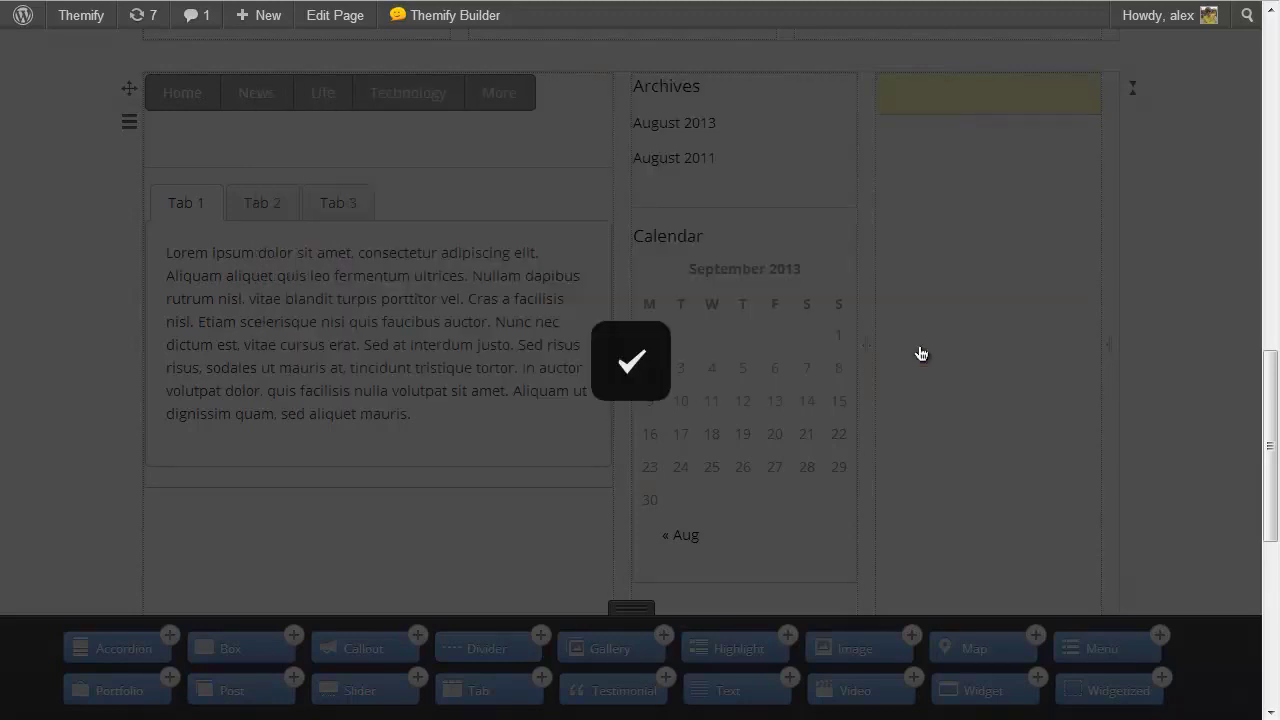
- Turn off the Builder and review the finished Builder Demo page from the third row up to the slider
scroll(957, 140, down, 3)
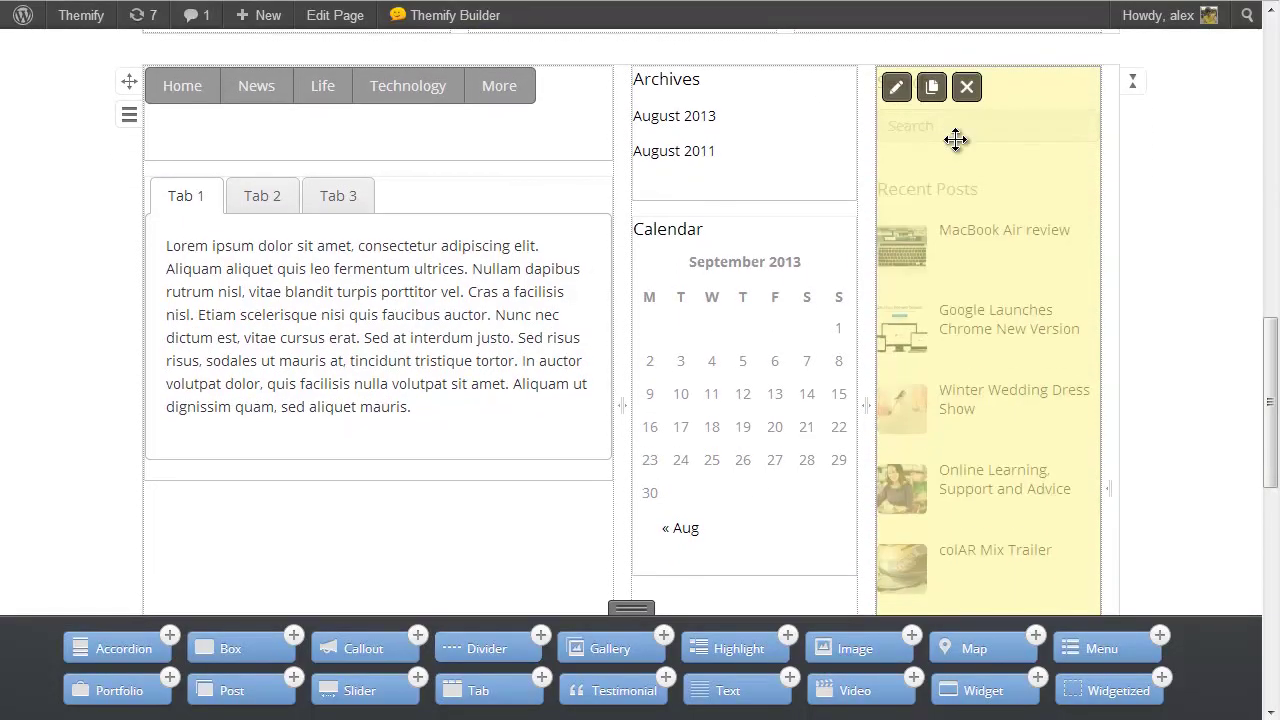
scroll(959, 301, down, 5)
drag(1270, 530, 1271, 421)
mouse_move(480, 20)
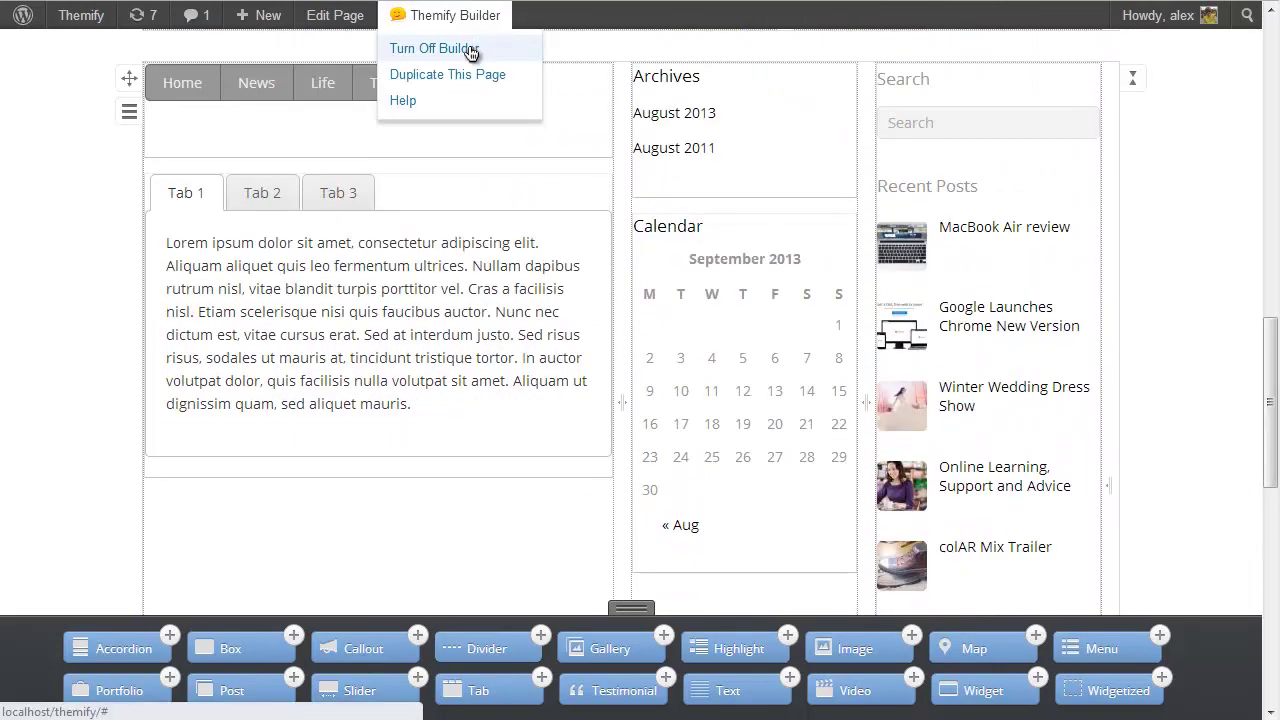
click(462, 48)
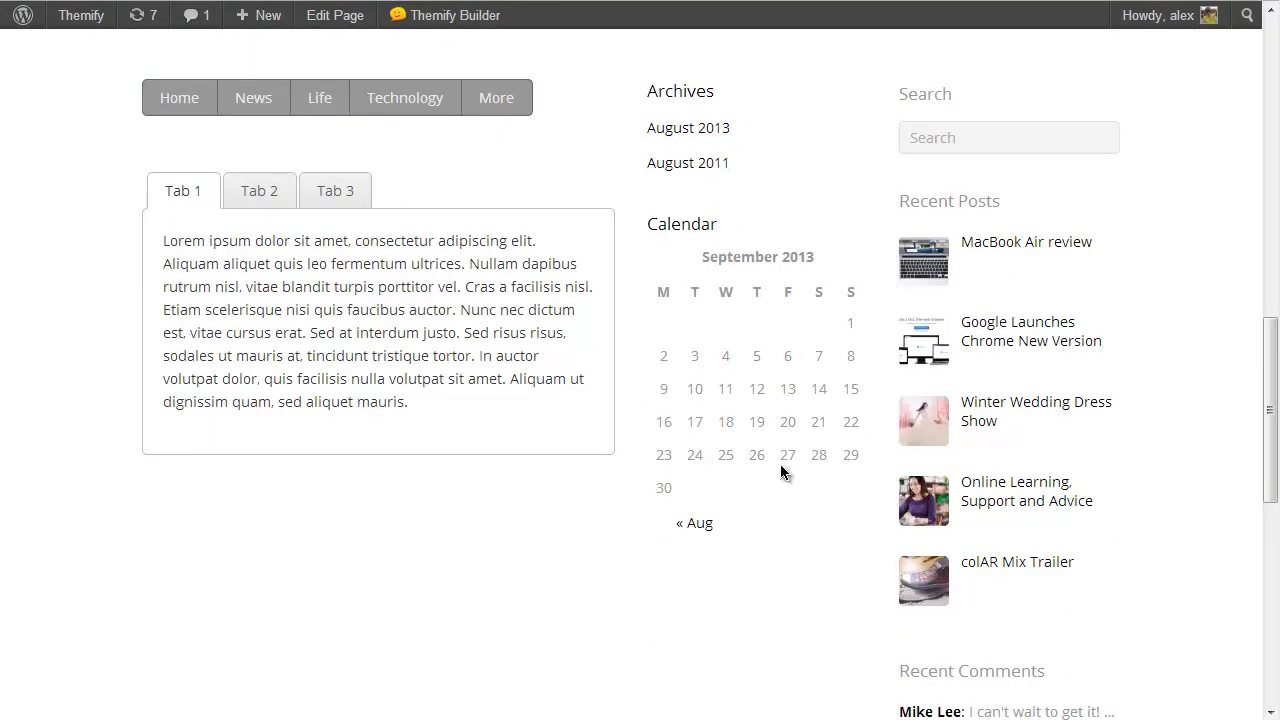
drag(1266, 364, 1270, 223)
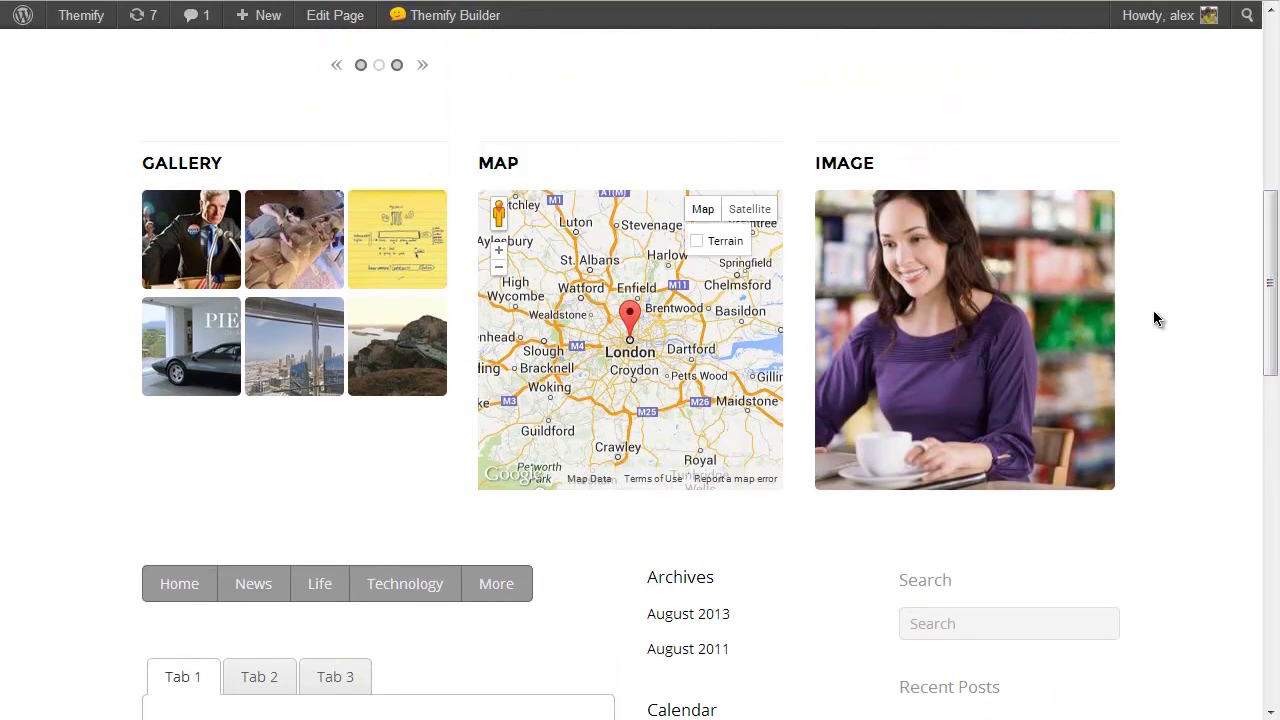
drag(1260, 272, 1249, 123)
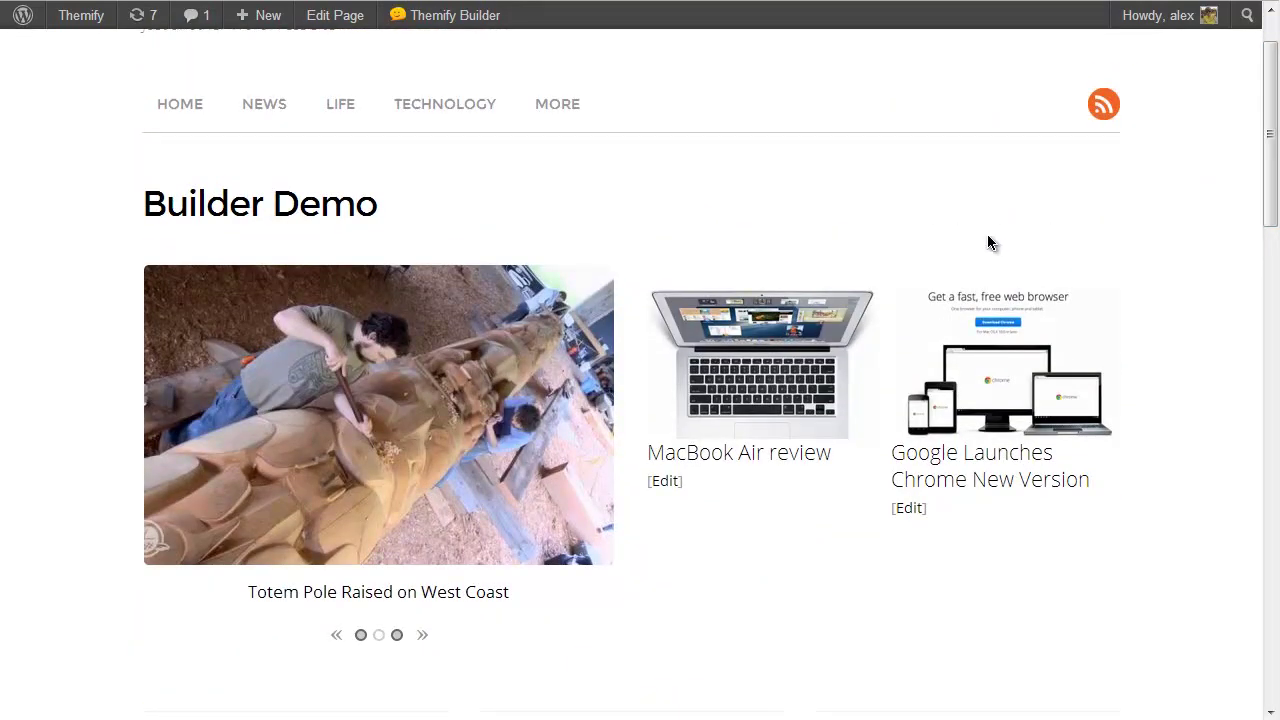
scroll(930, 285, down, 1)
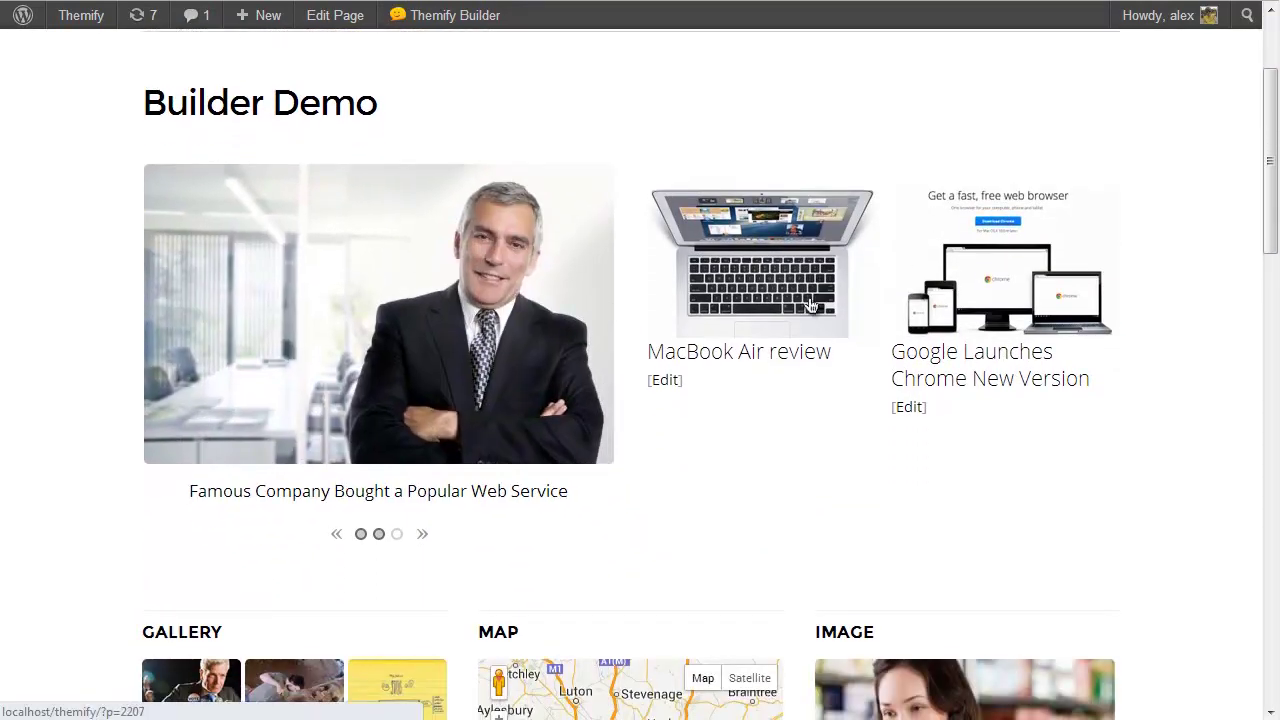